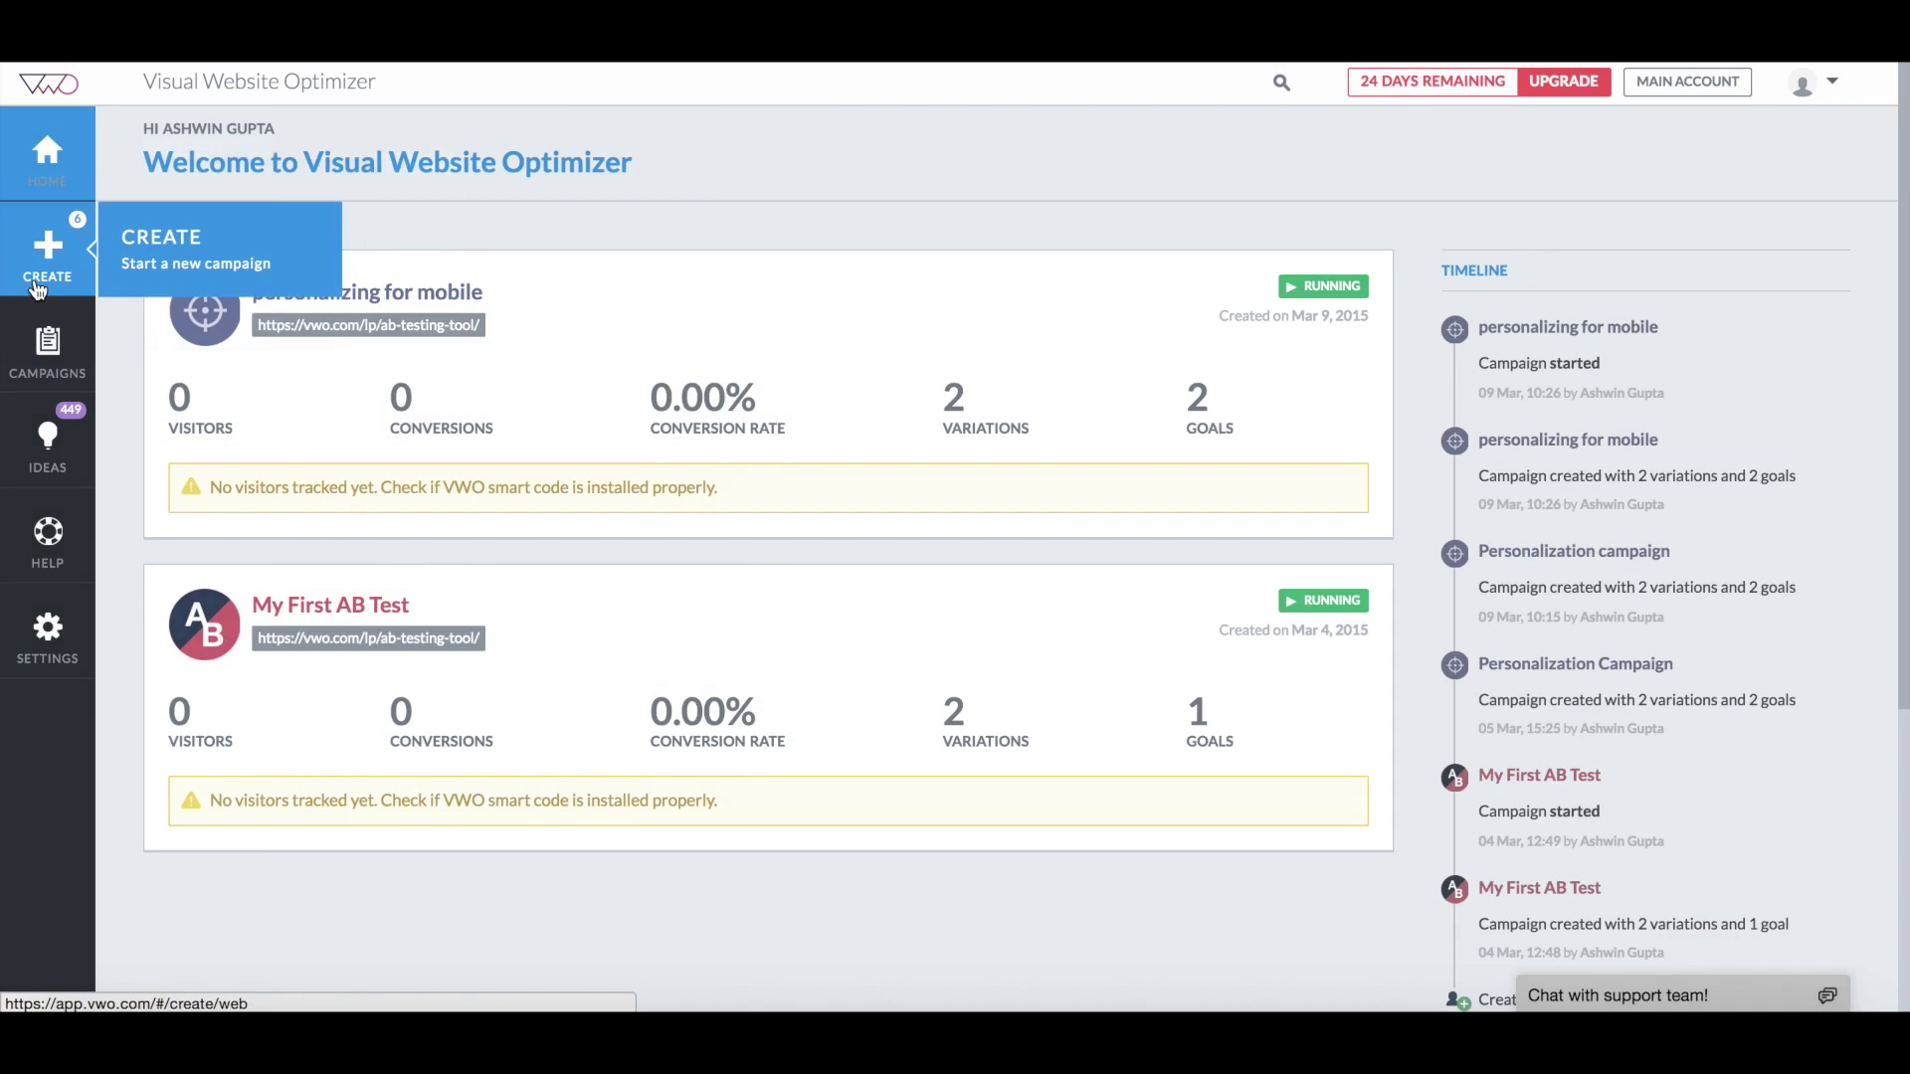
left_click(40, 268)
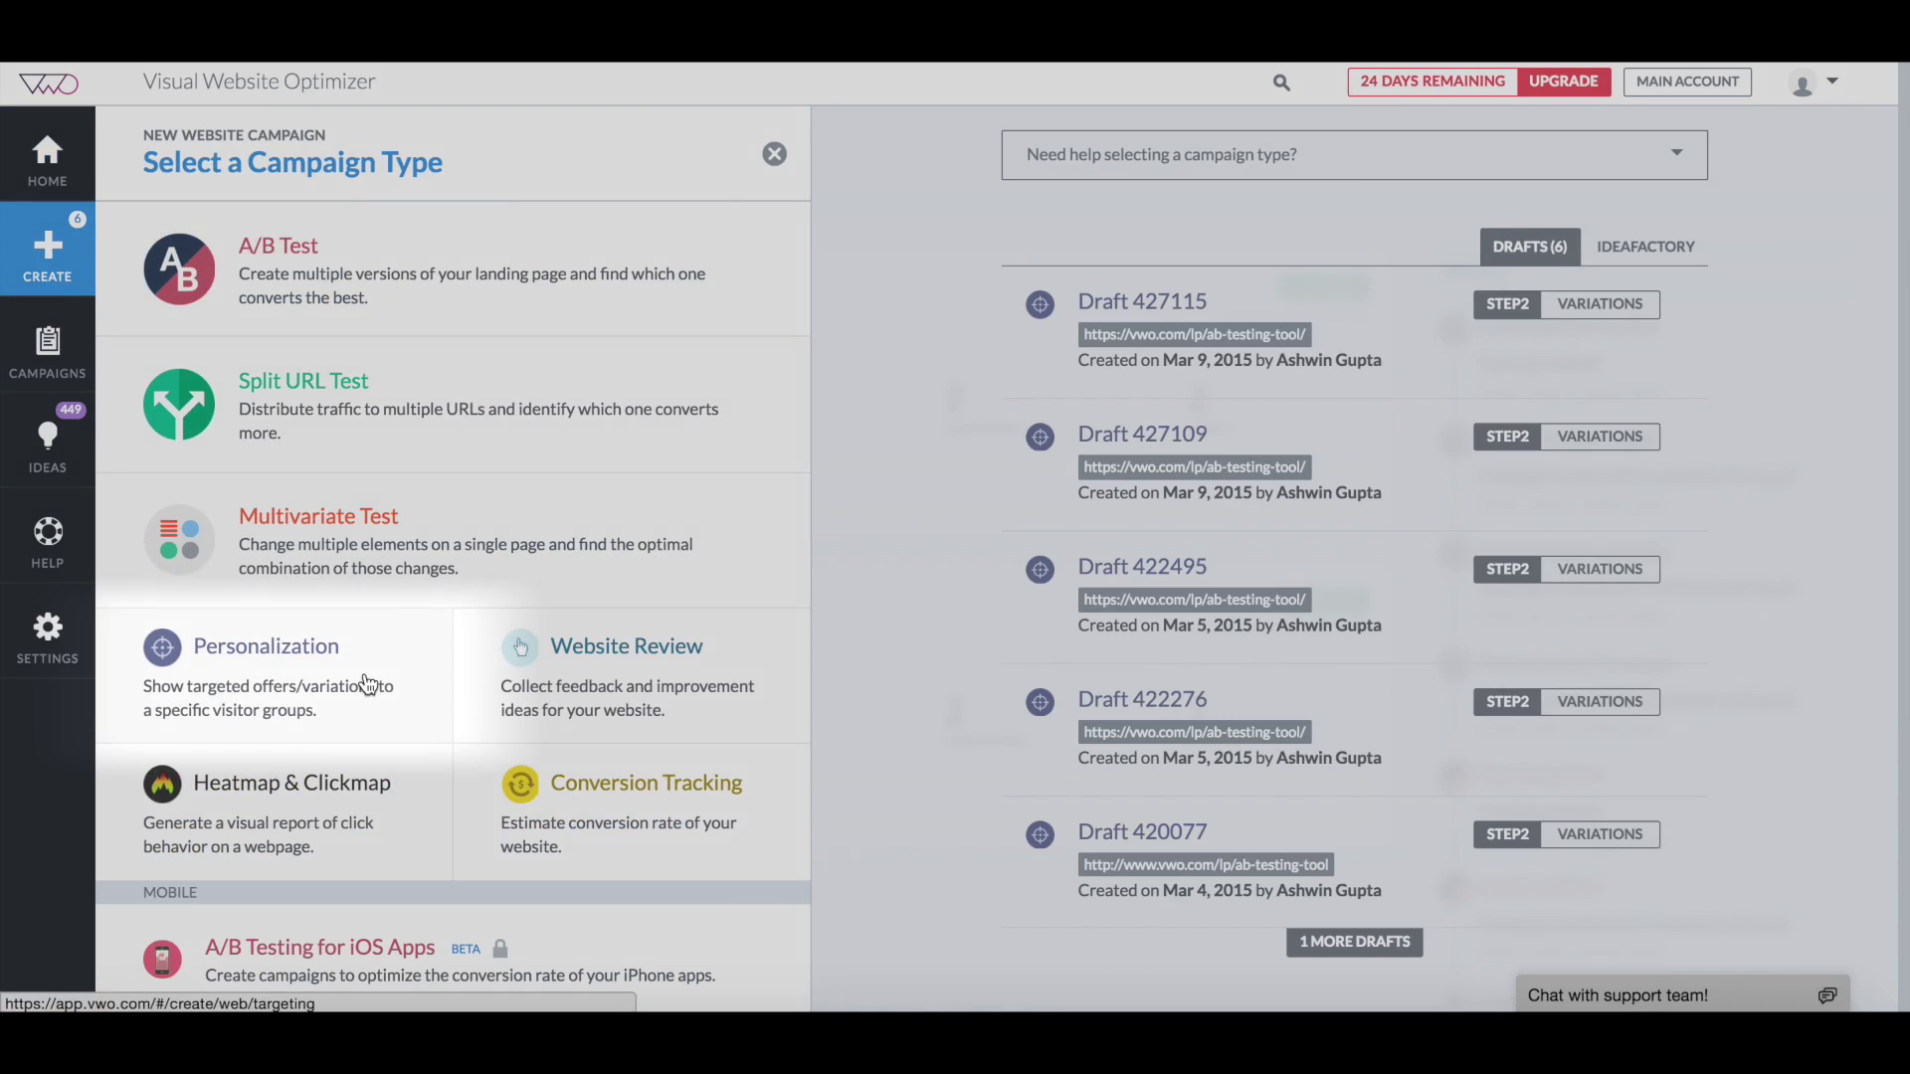
left_click(368, 686)
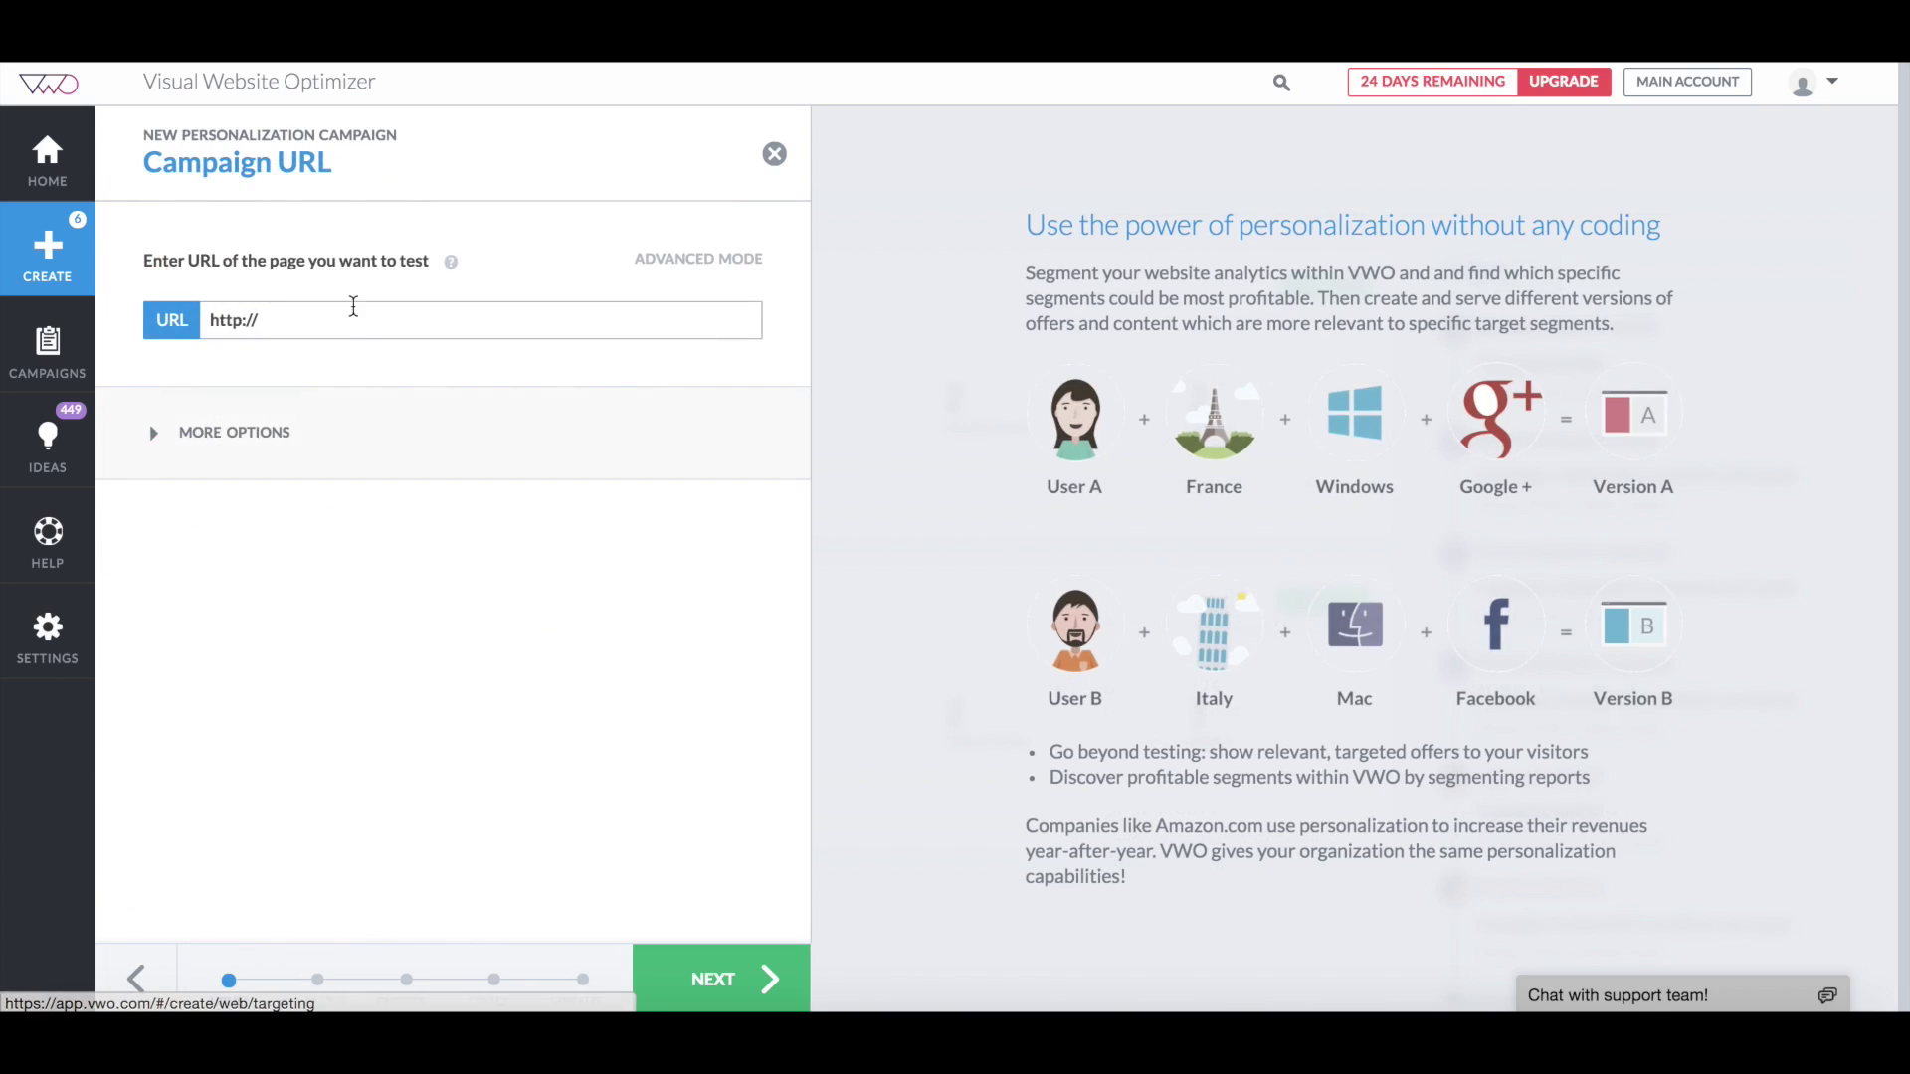
left_click(352, 323)
key("ctrl+a")
type("https://vwo.com/lp/ab-testing-tool/")
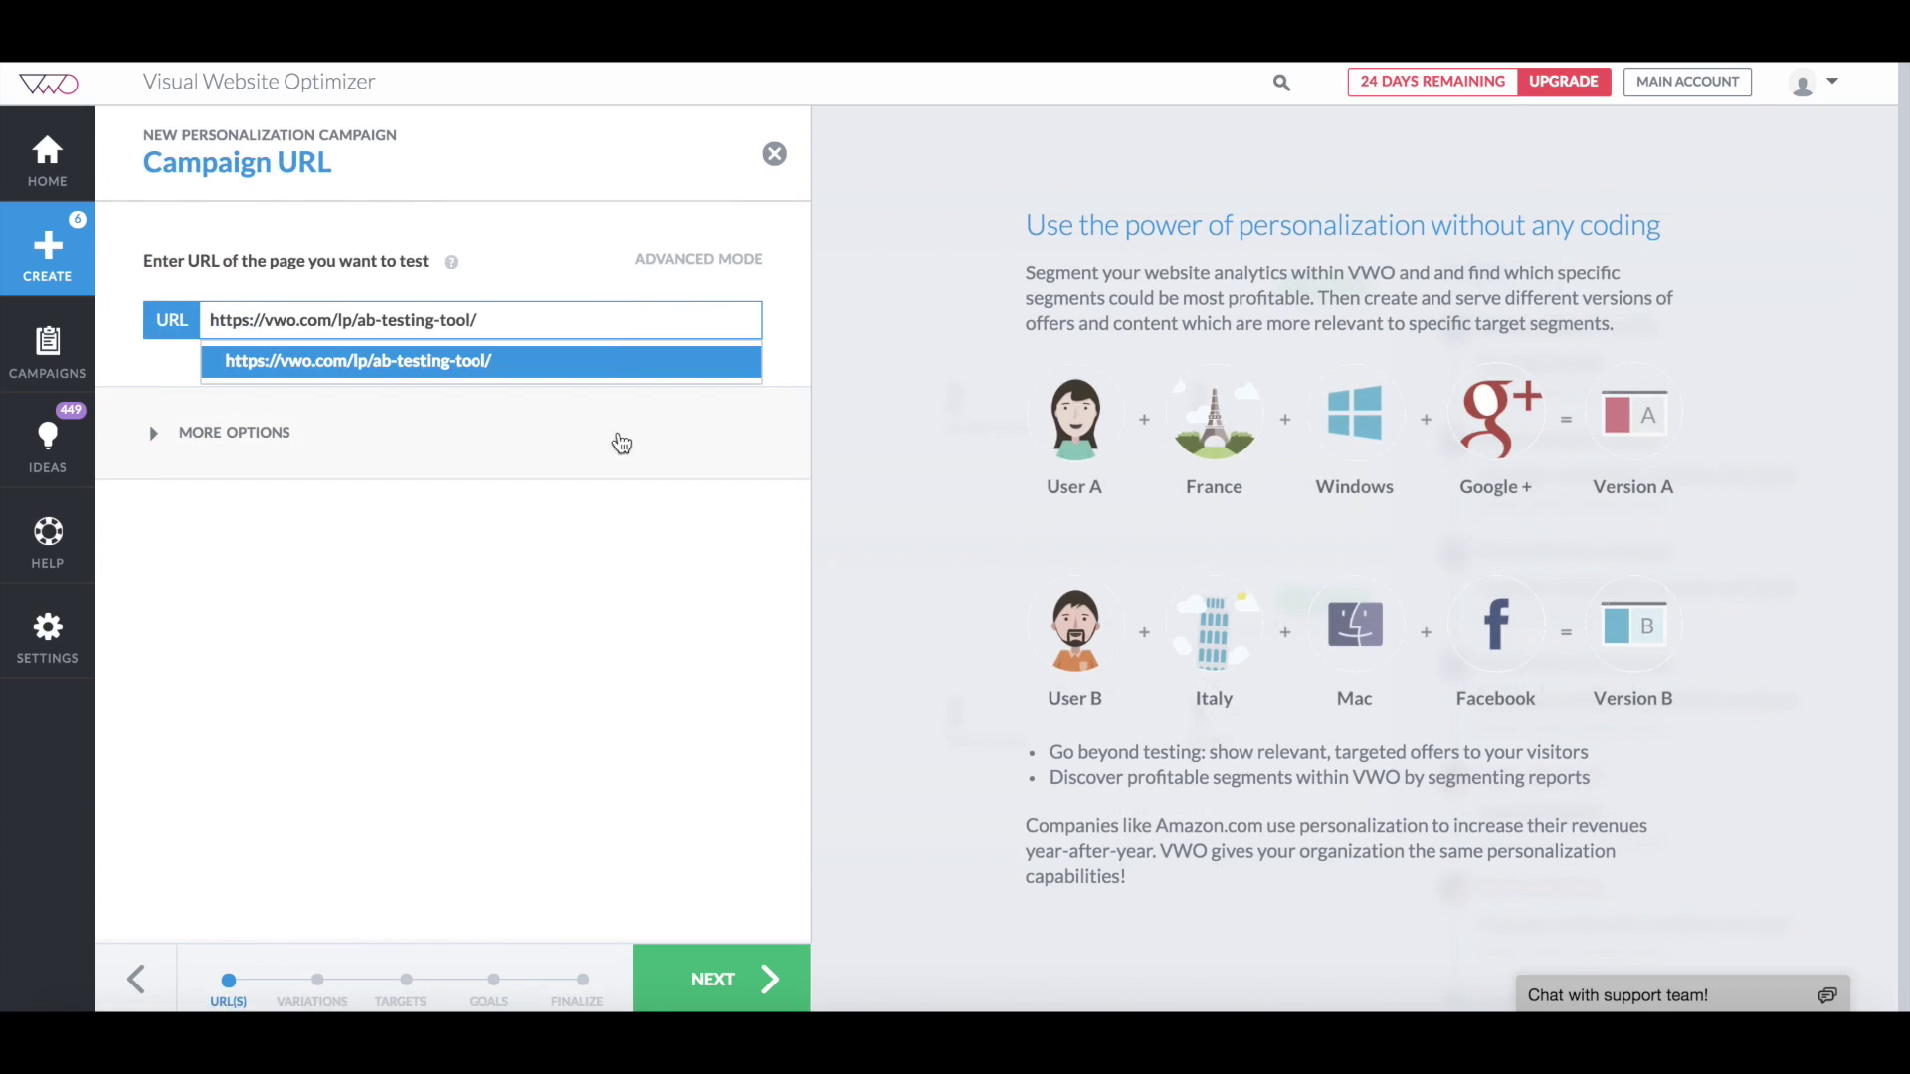
left_click(627, 626)
left_click(694, 966)
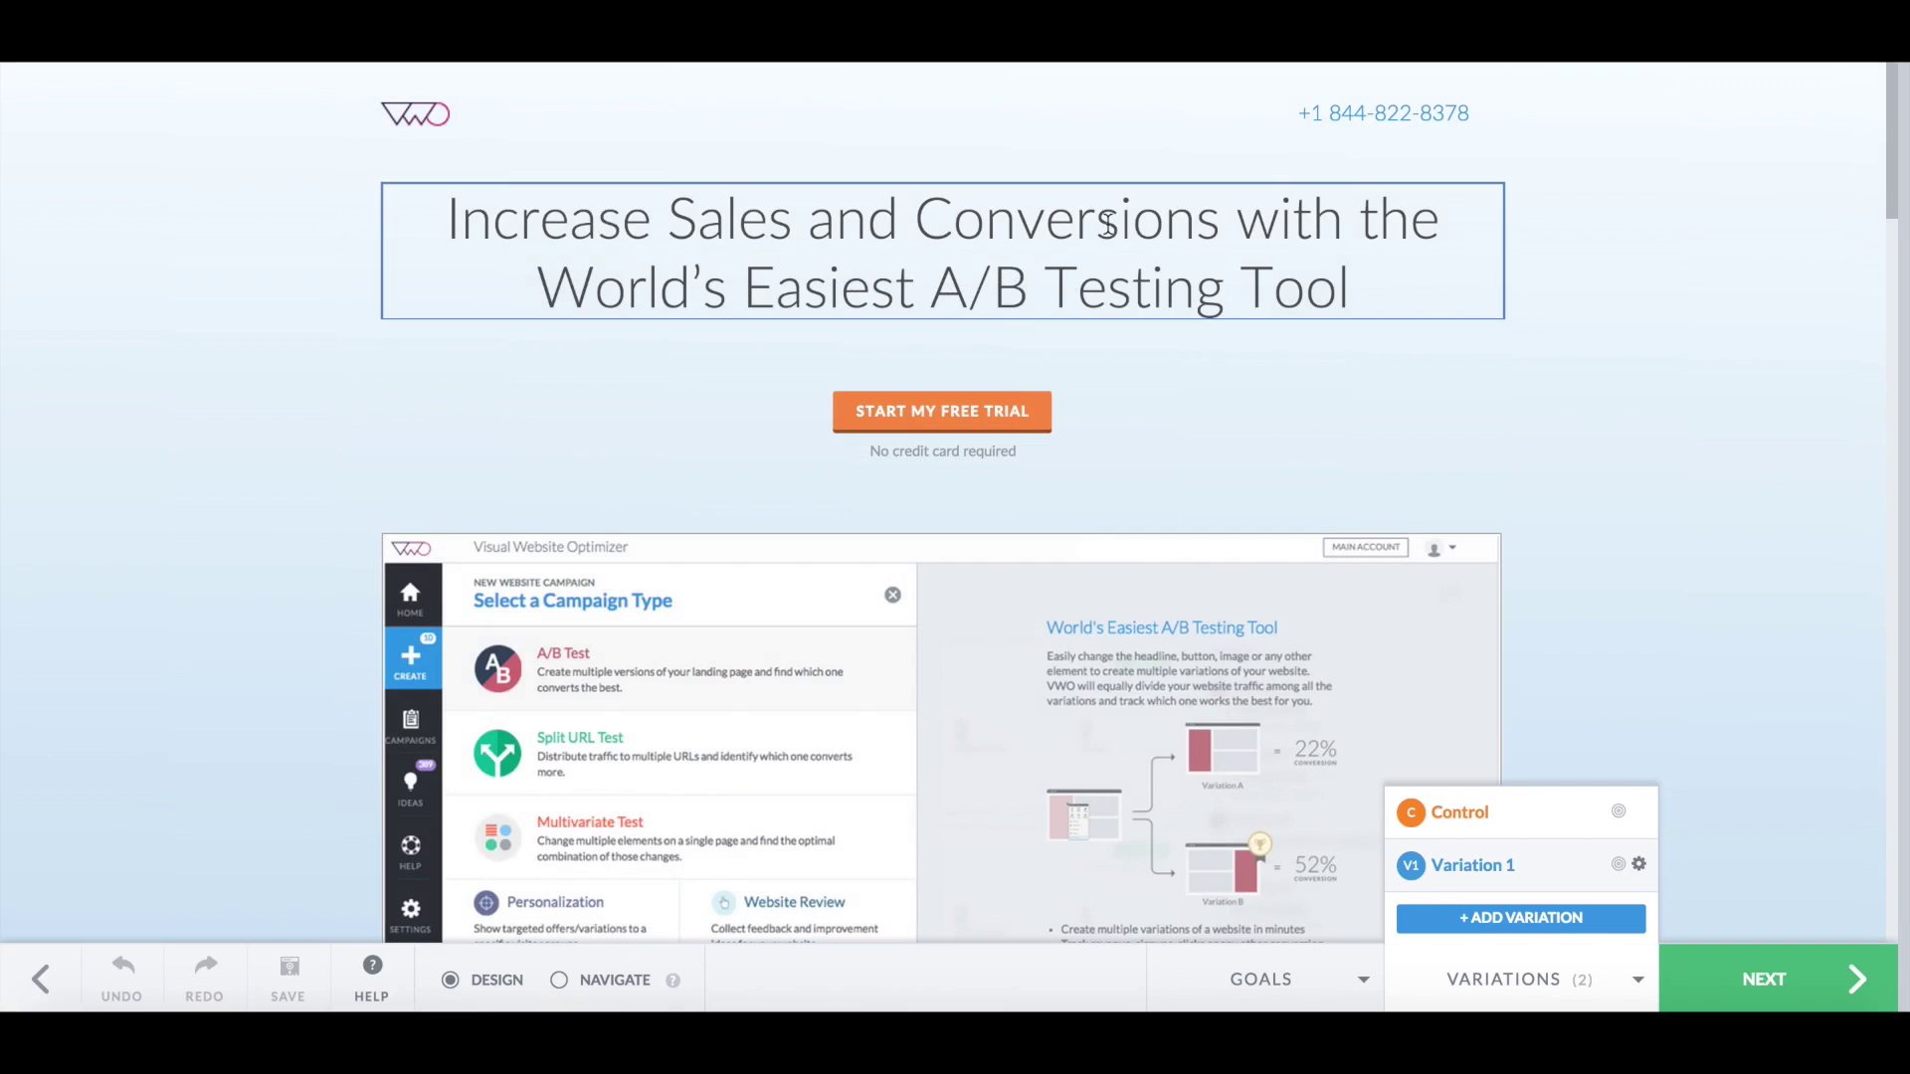
Step: Change Variation 1's headline text from 'A/B' to 'Split'
left_click(1107, 225)
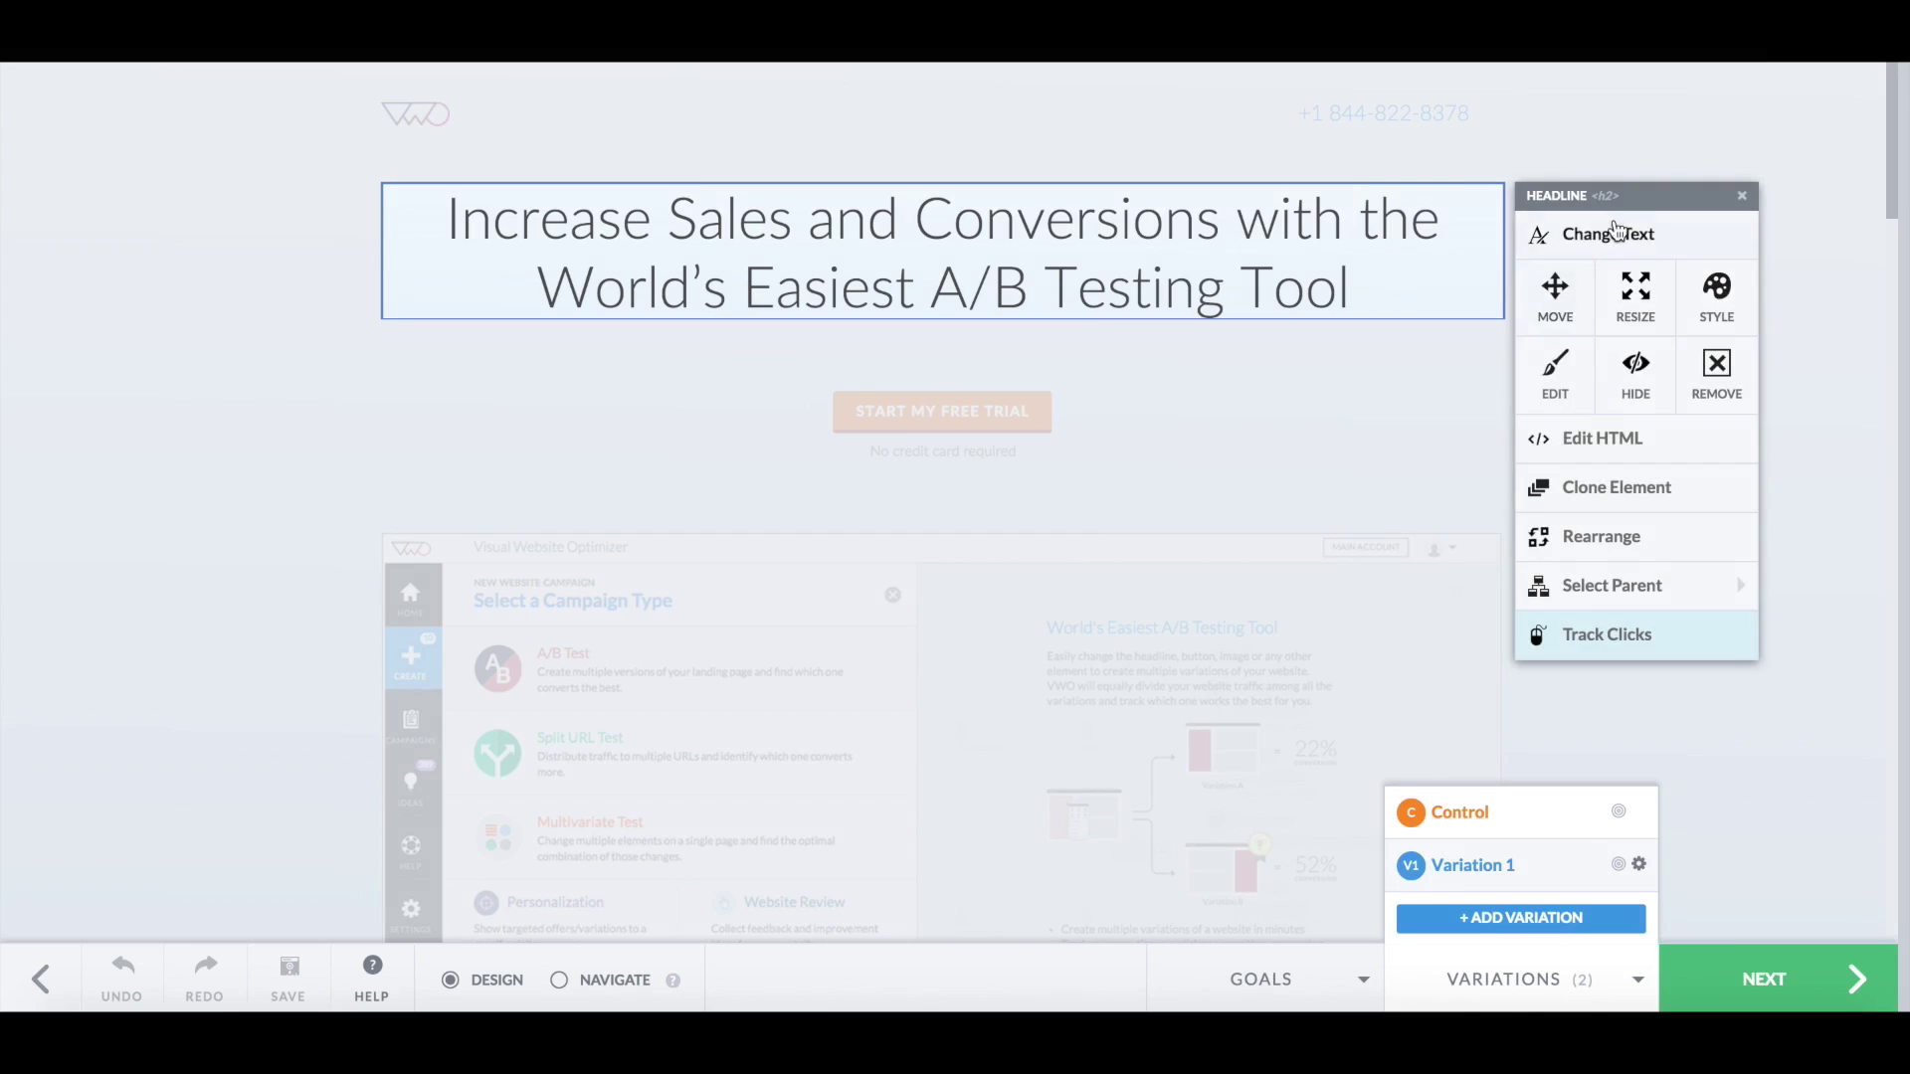
left_click(1608, 233)
left_click(1506, 388)
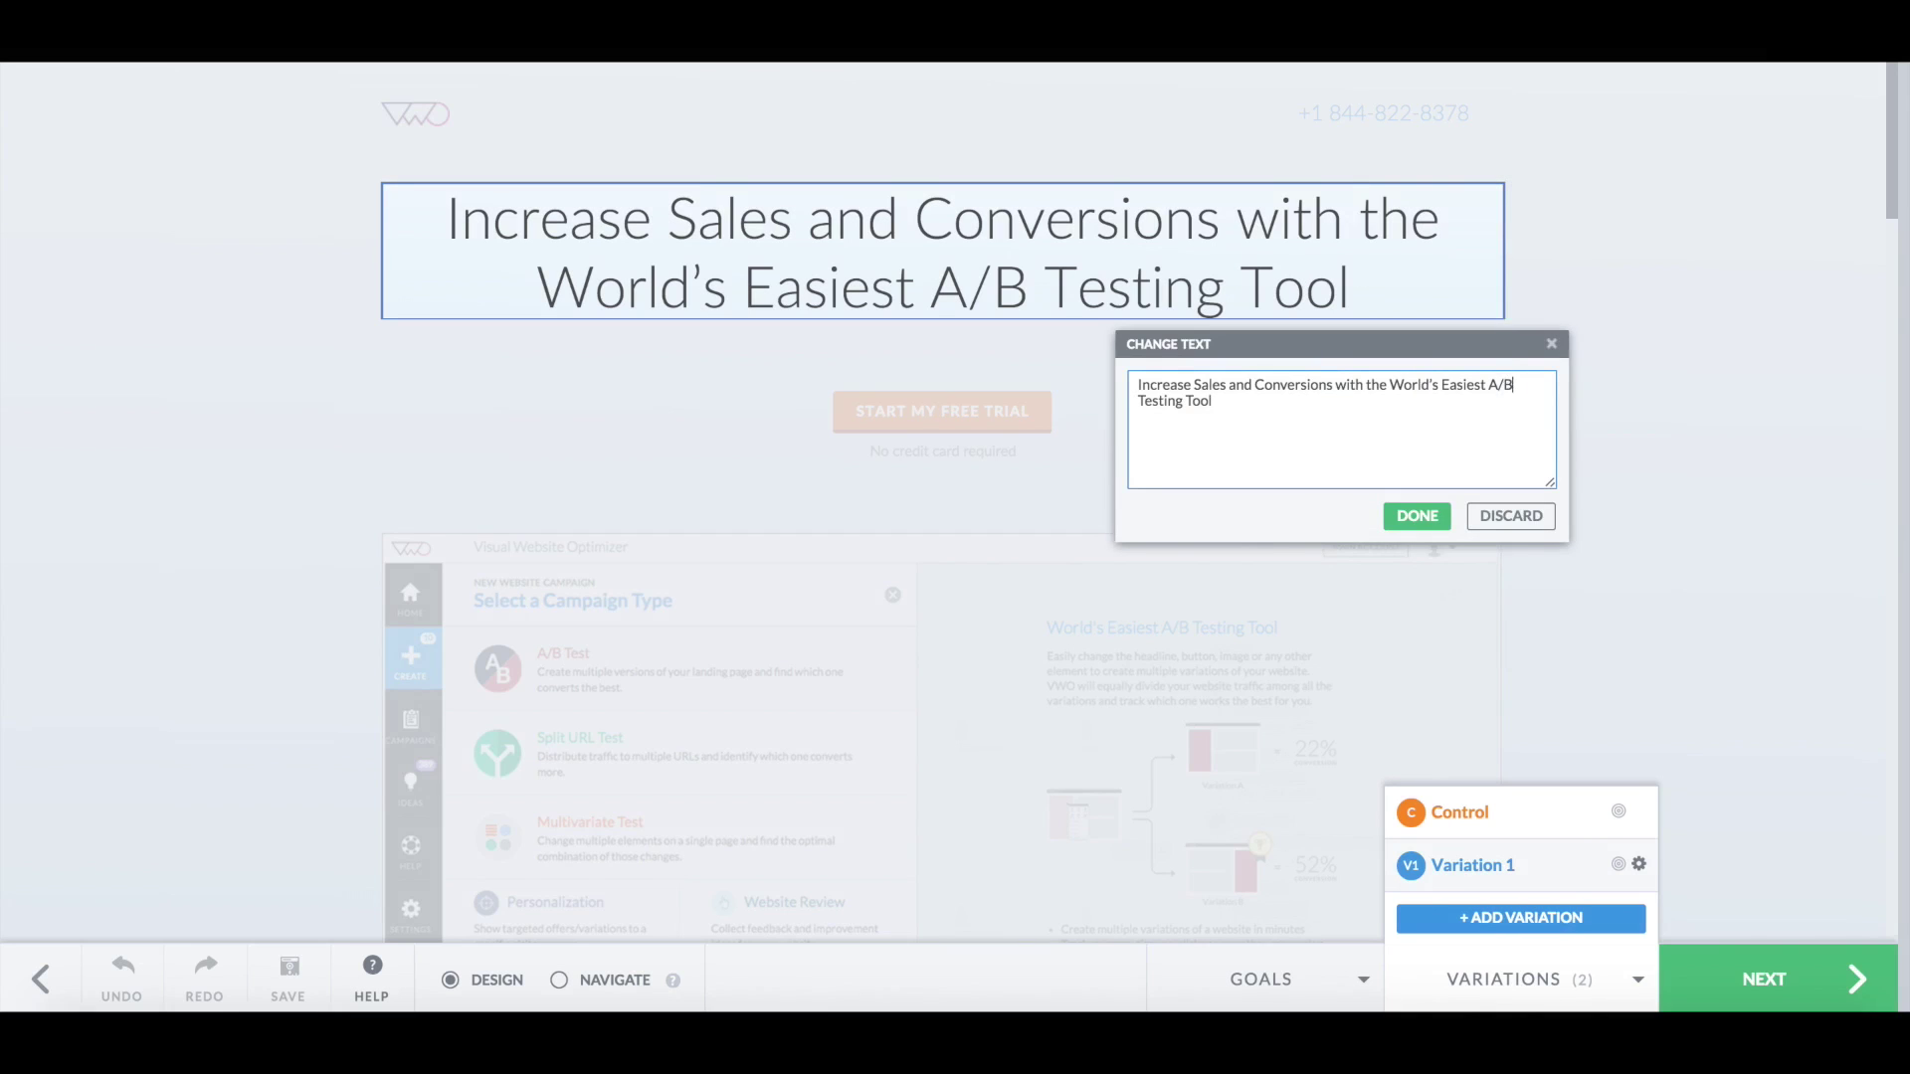
key("BackSpace")
key("BackSpace")
key("BackSpace")
type("Split")
left_click(1414, 516)
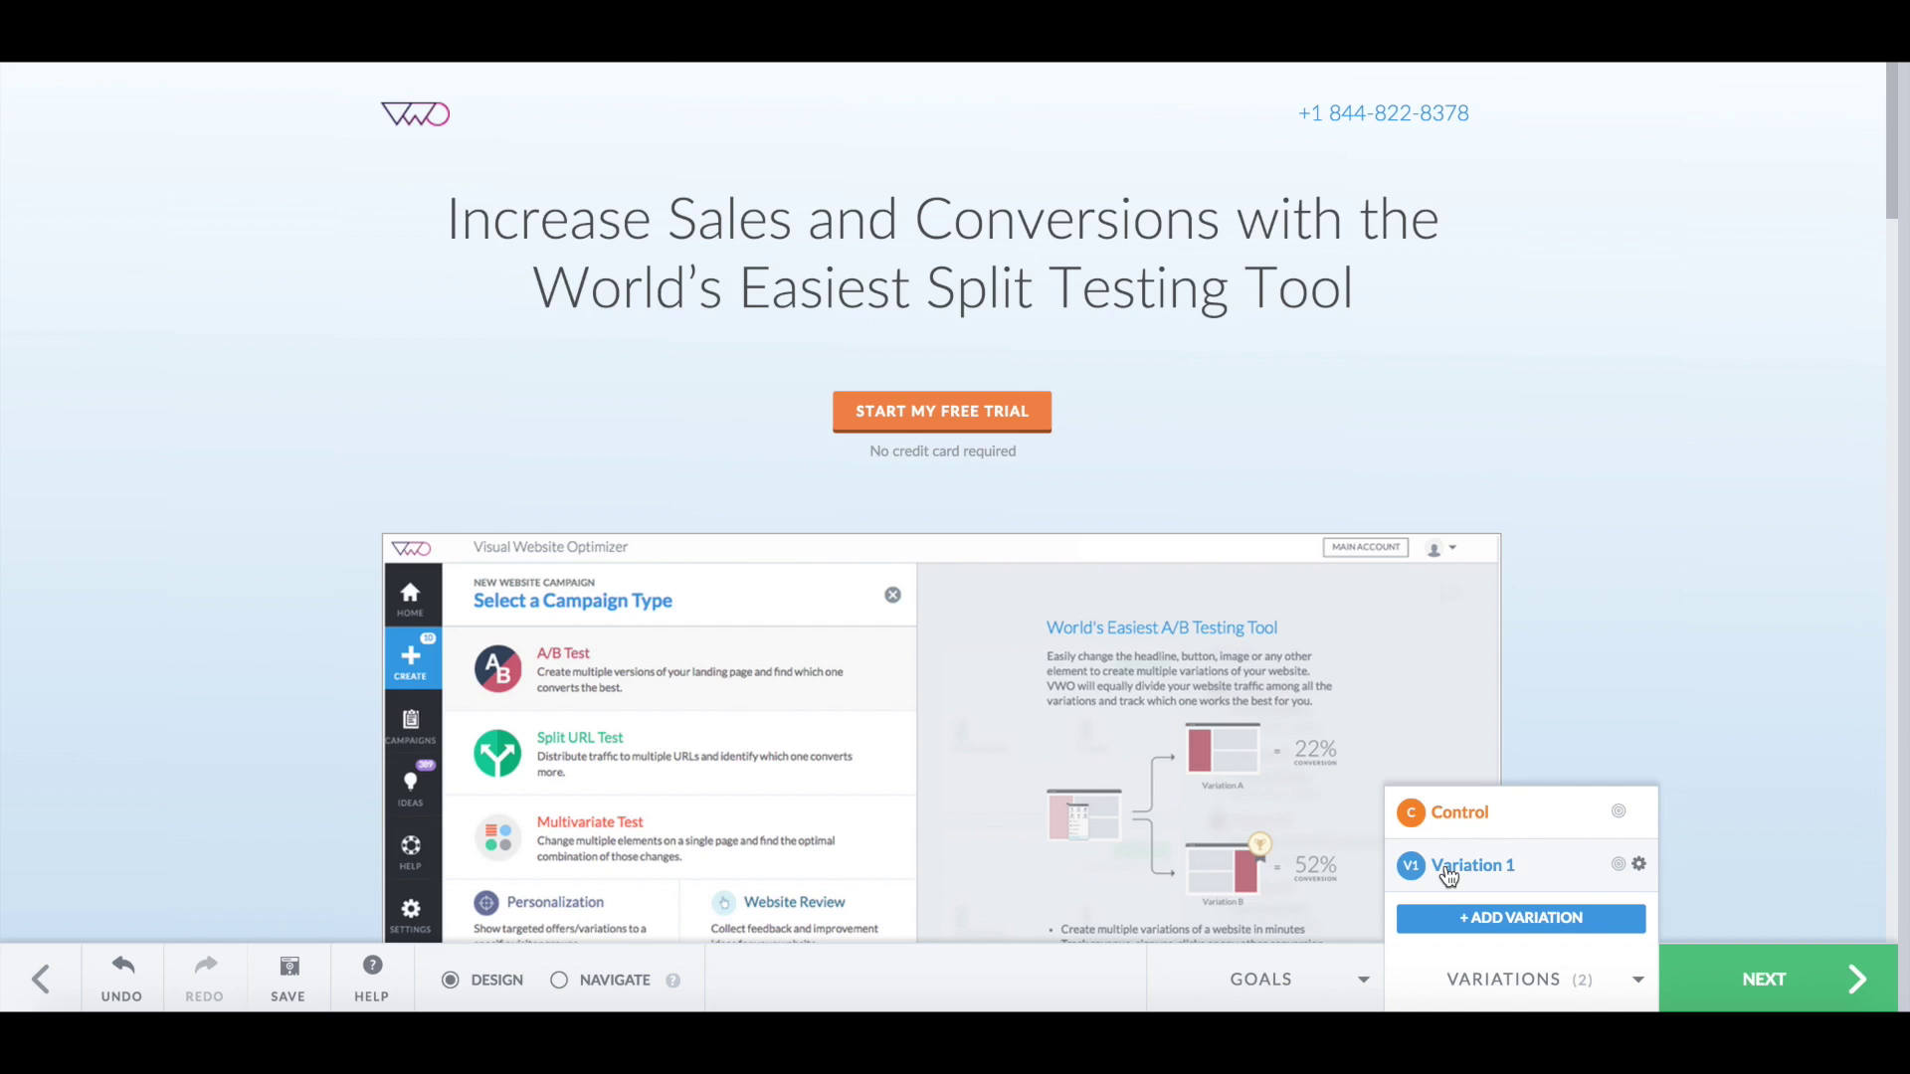
Step: Track clicks on the Start My Free Trial button as Goal 1
left_click(958, 418)
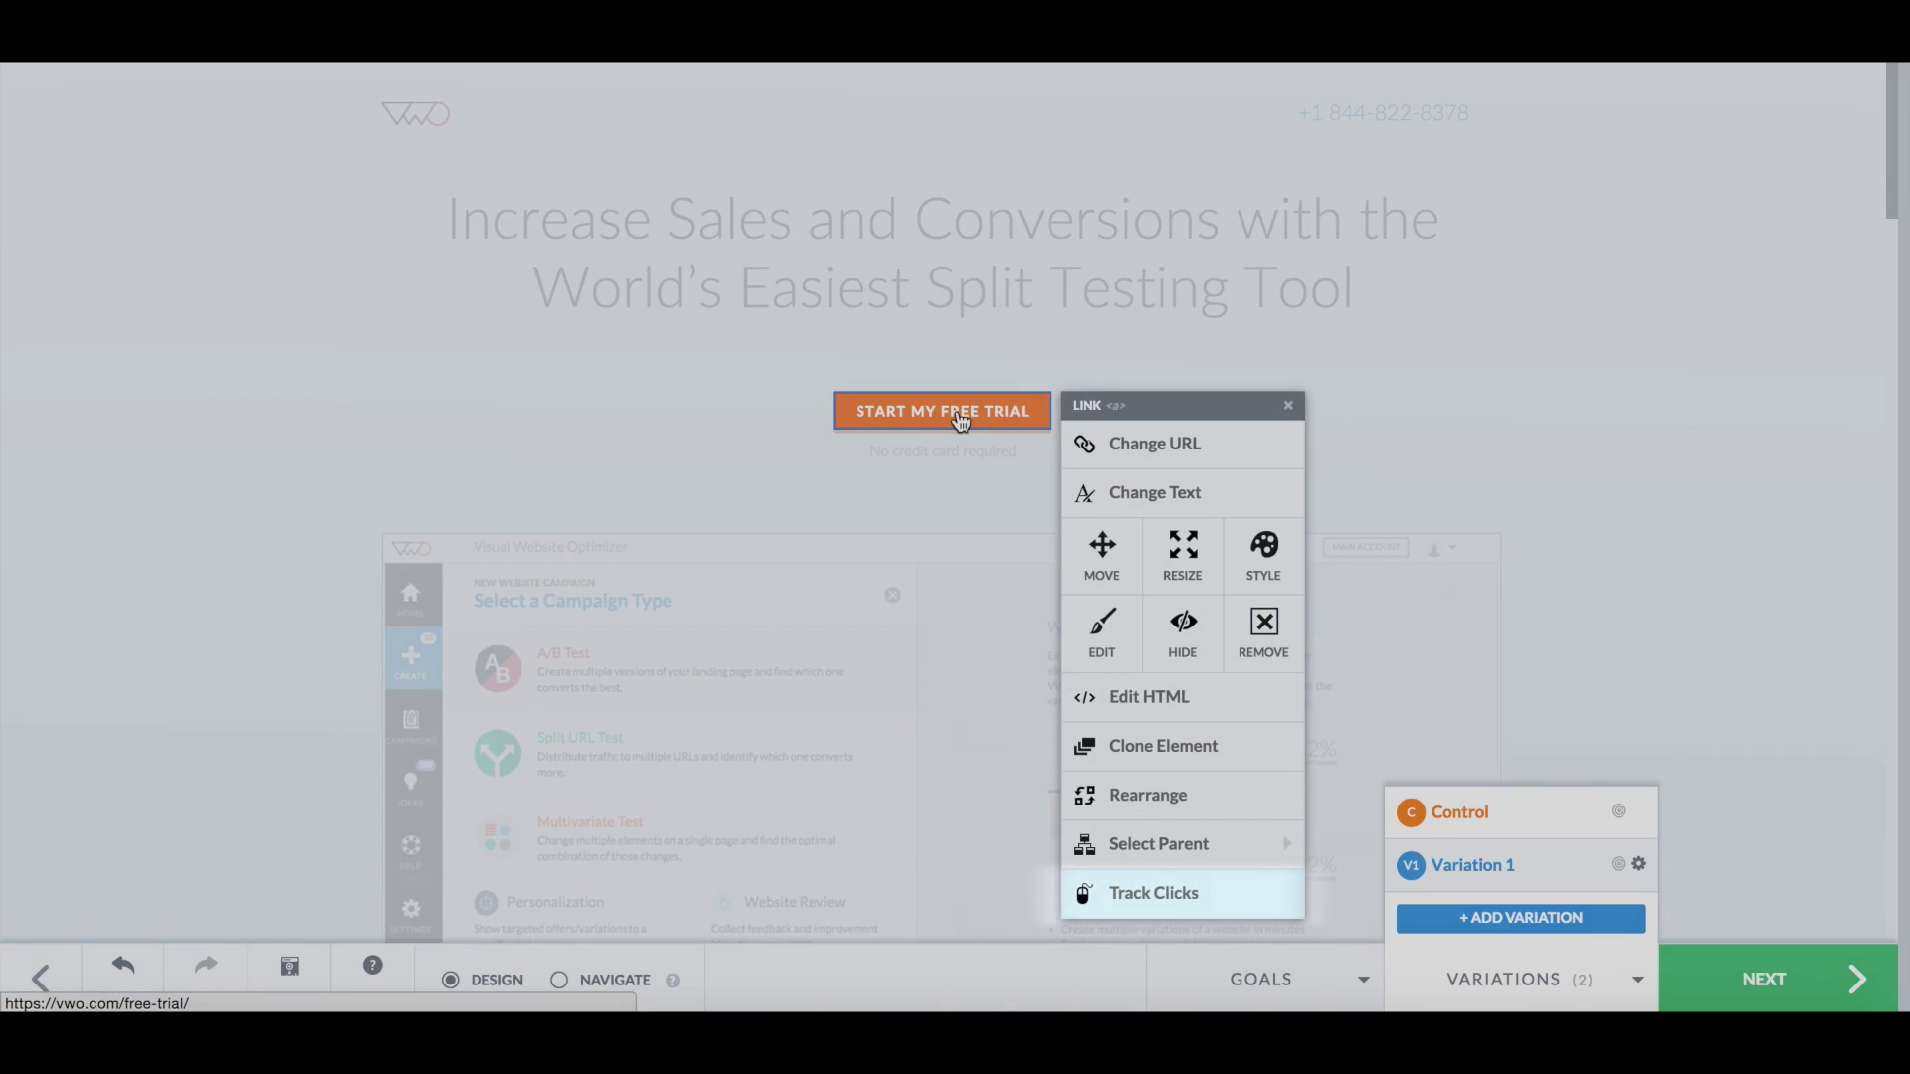
left_click(1125, 905)
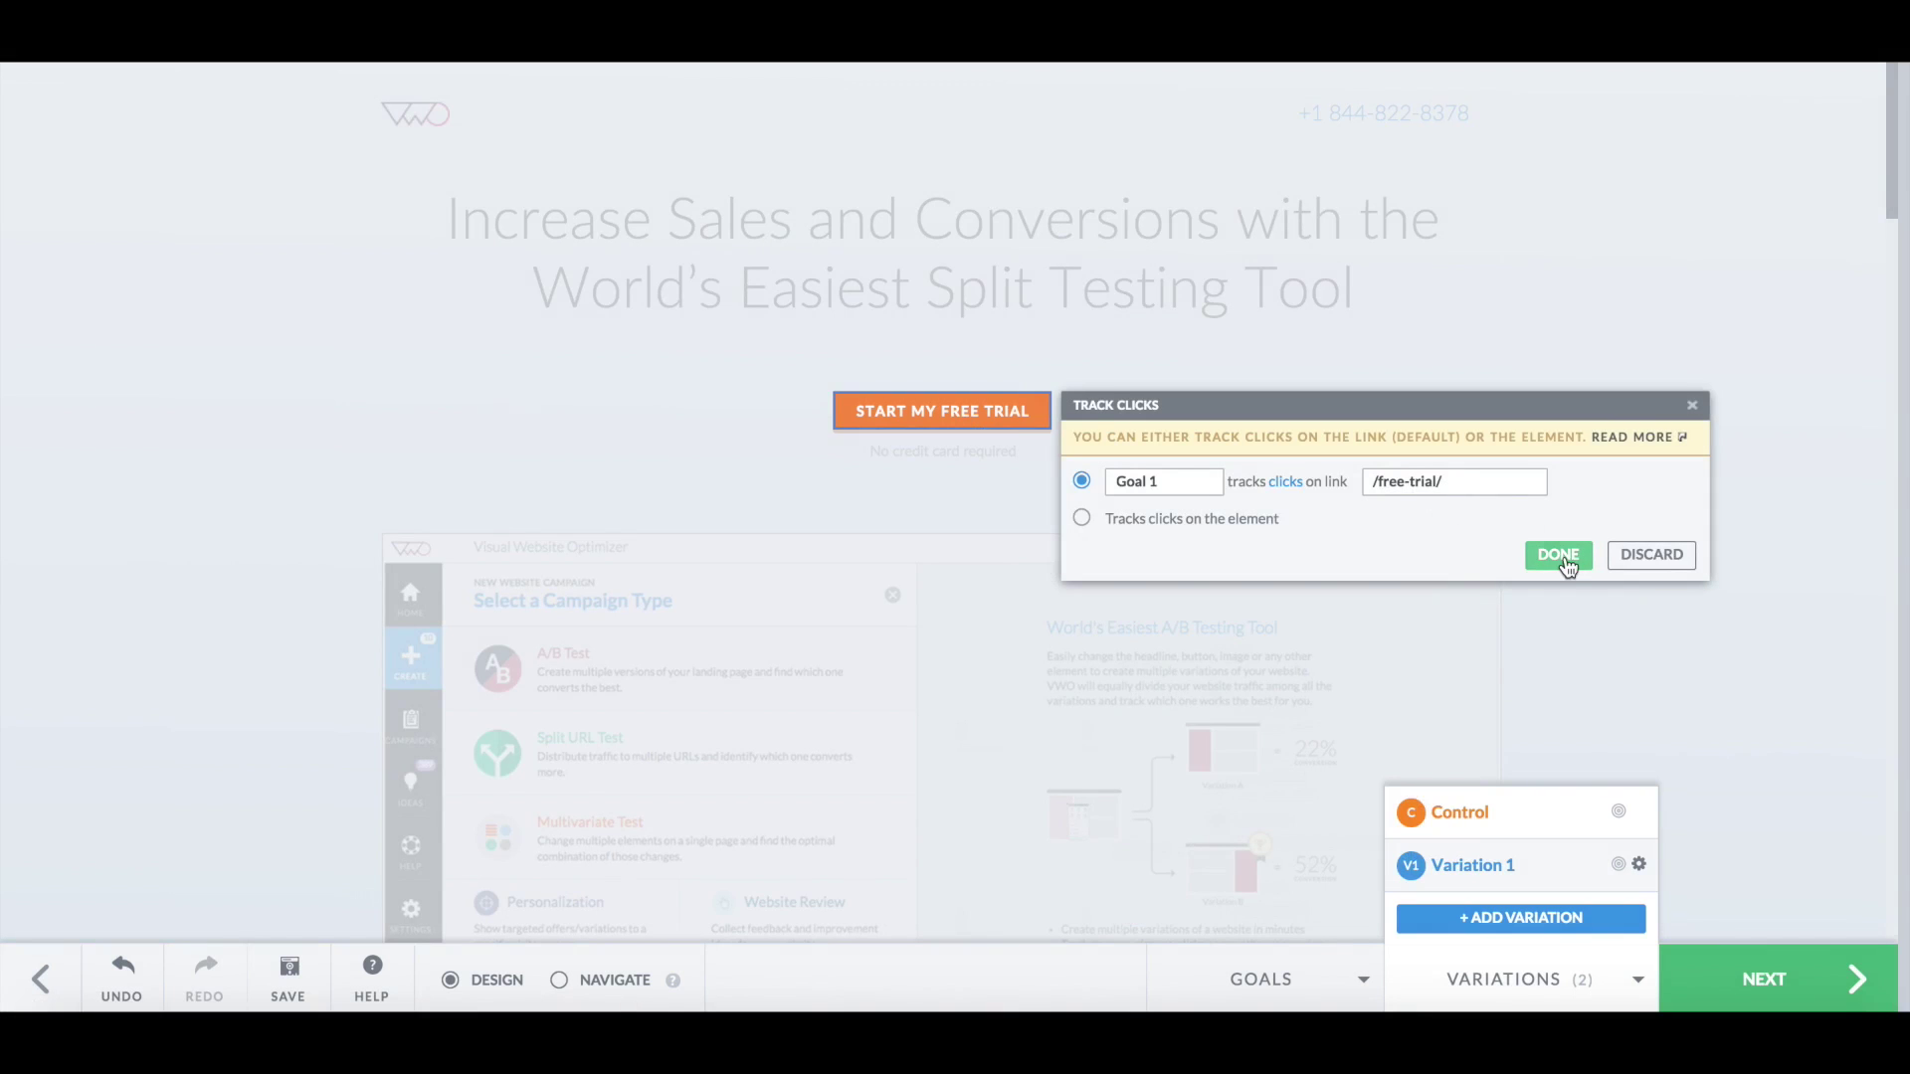
left_click(1558, 556)
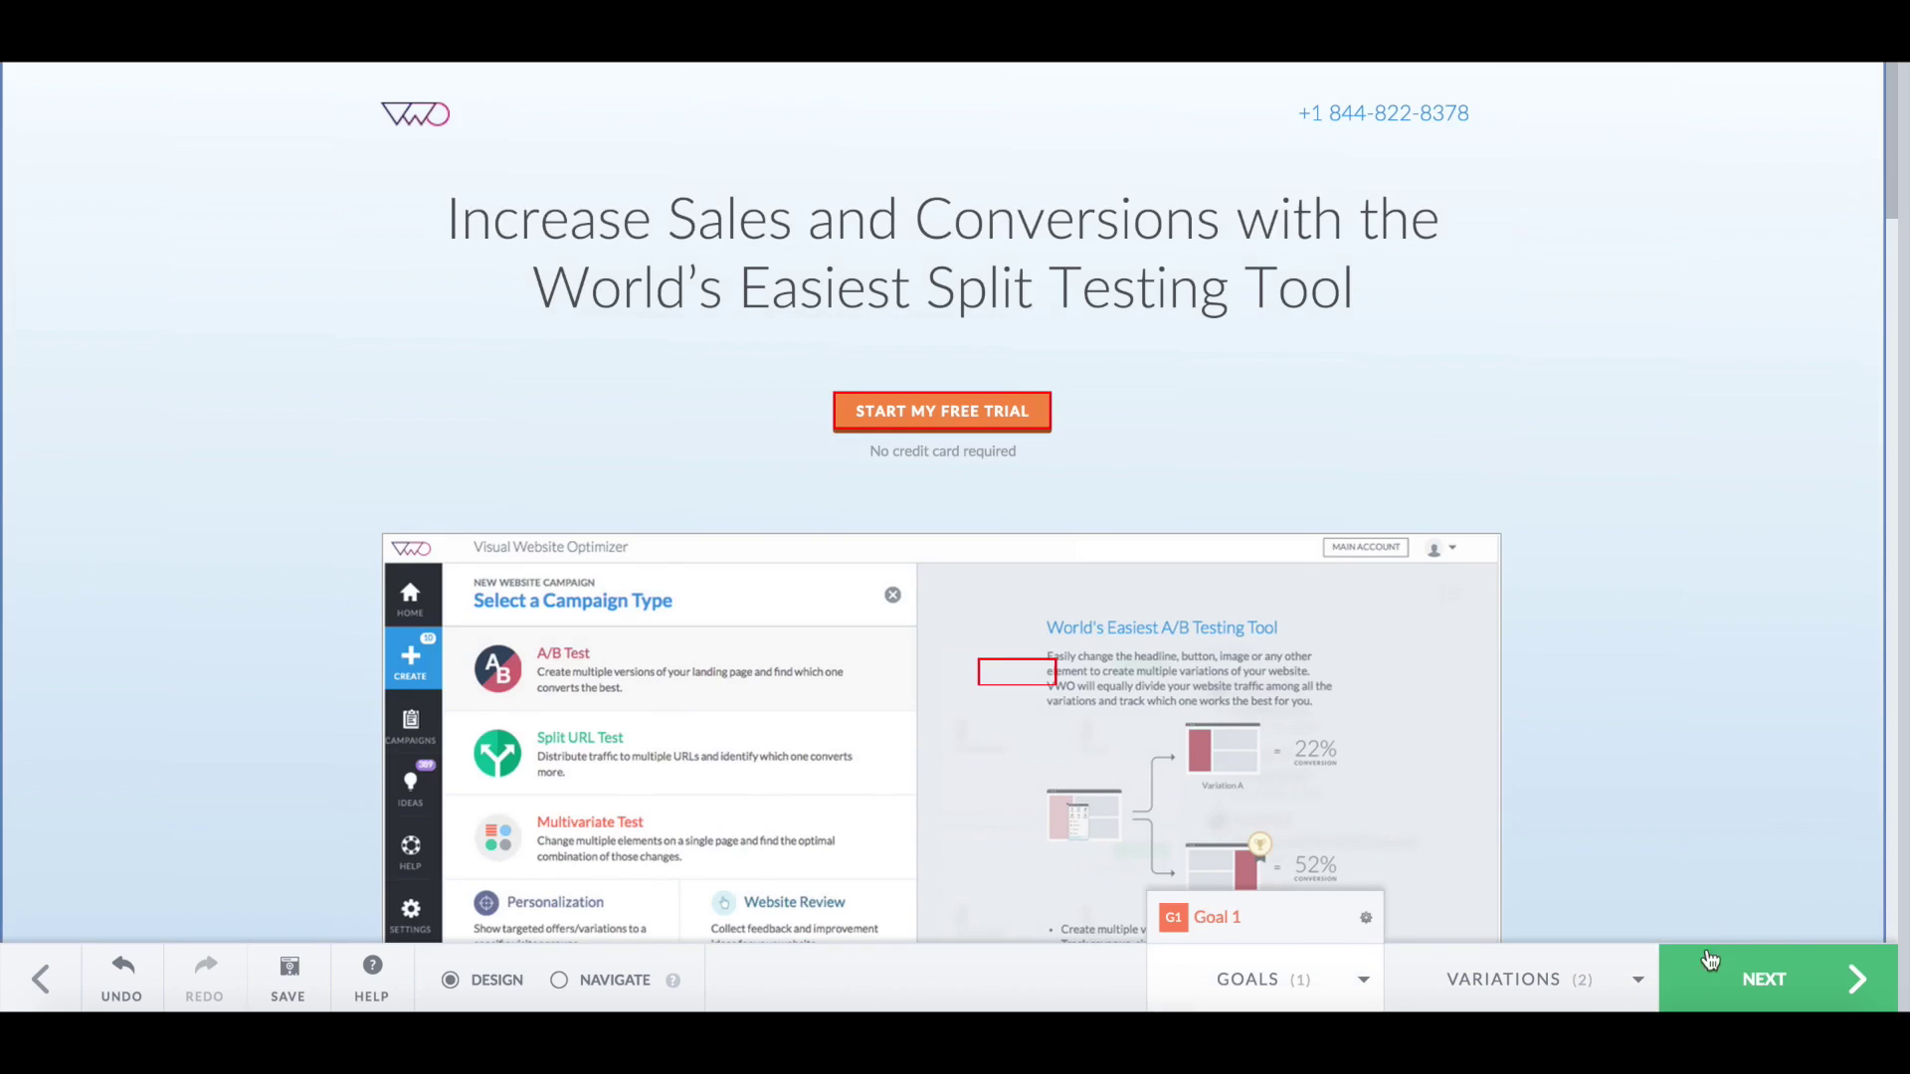
Step: Give Variation 1 a custom audience and add a new targeting condition
left_click(1713, 987)
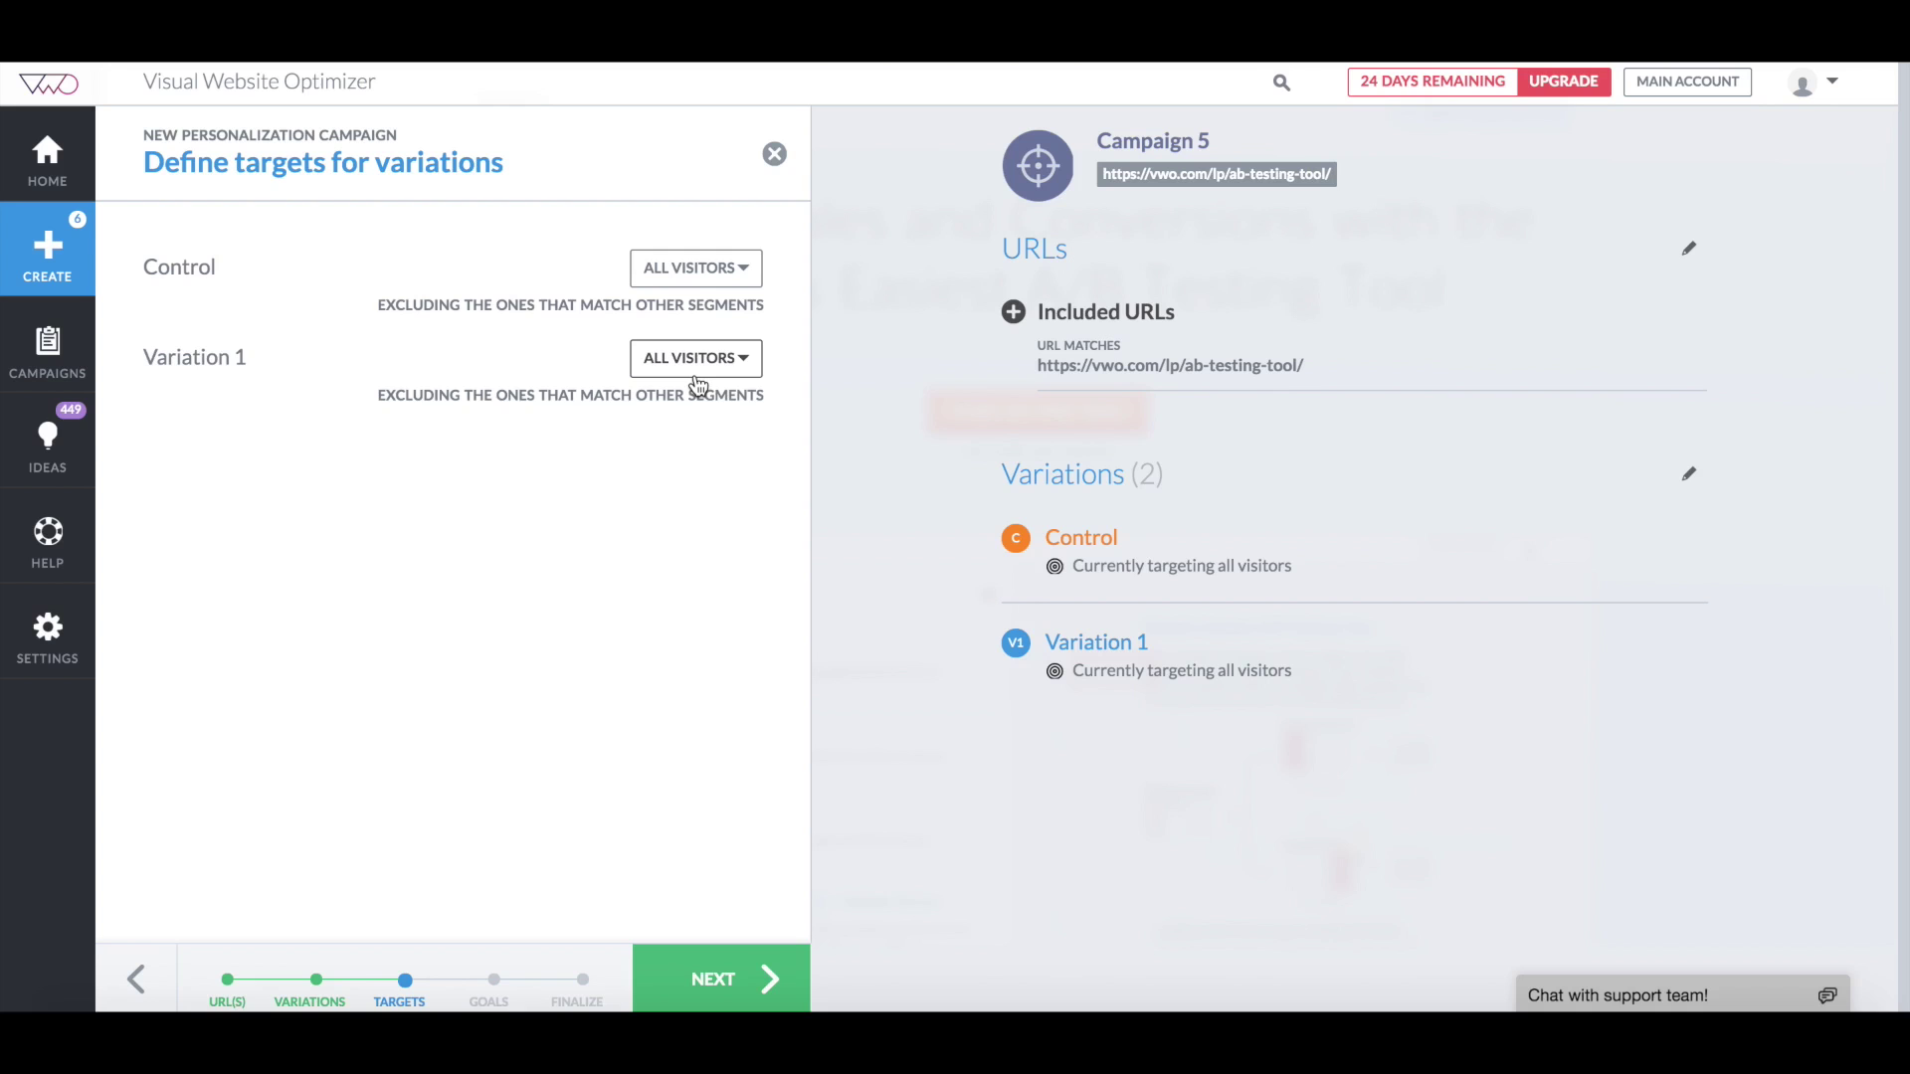
left_click(696, 374)
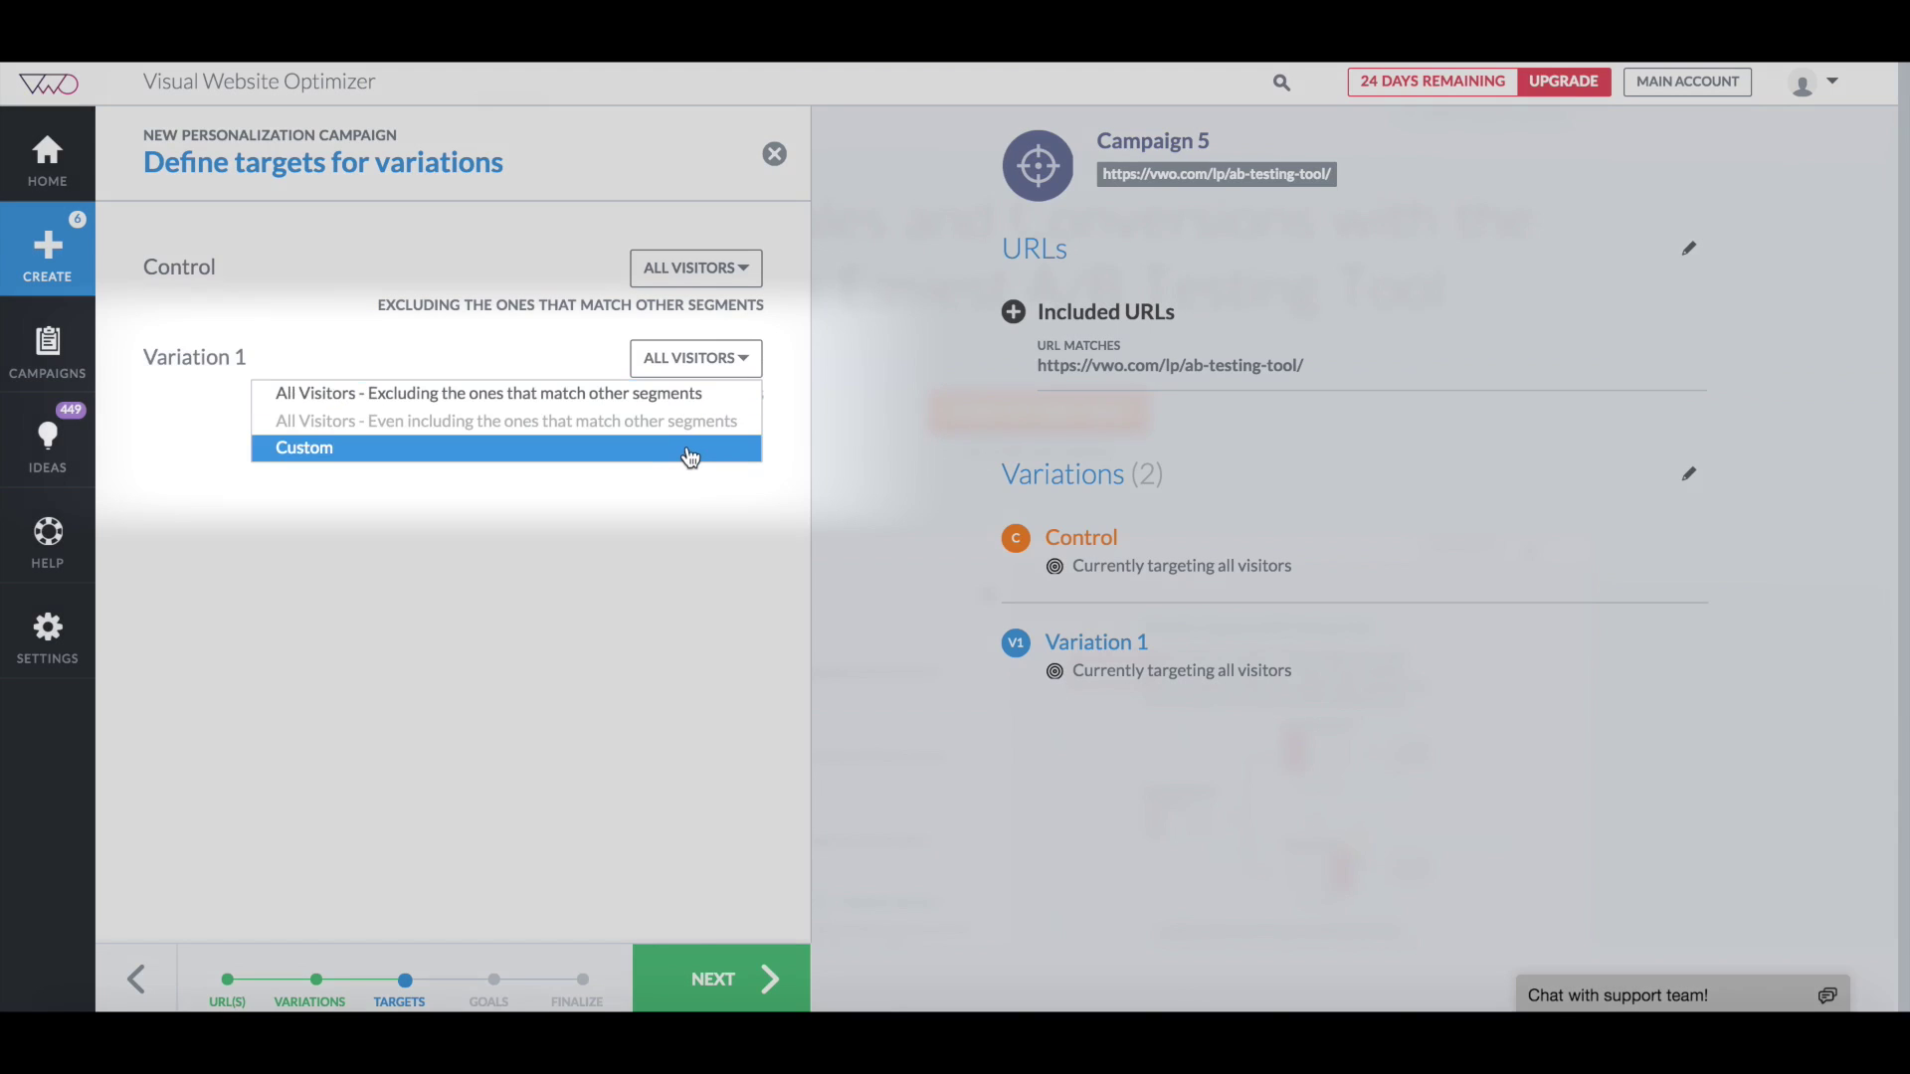
left_click(690, 450)
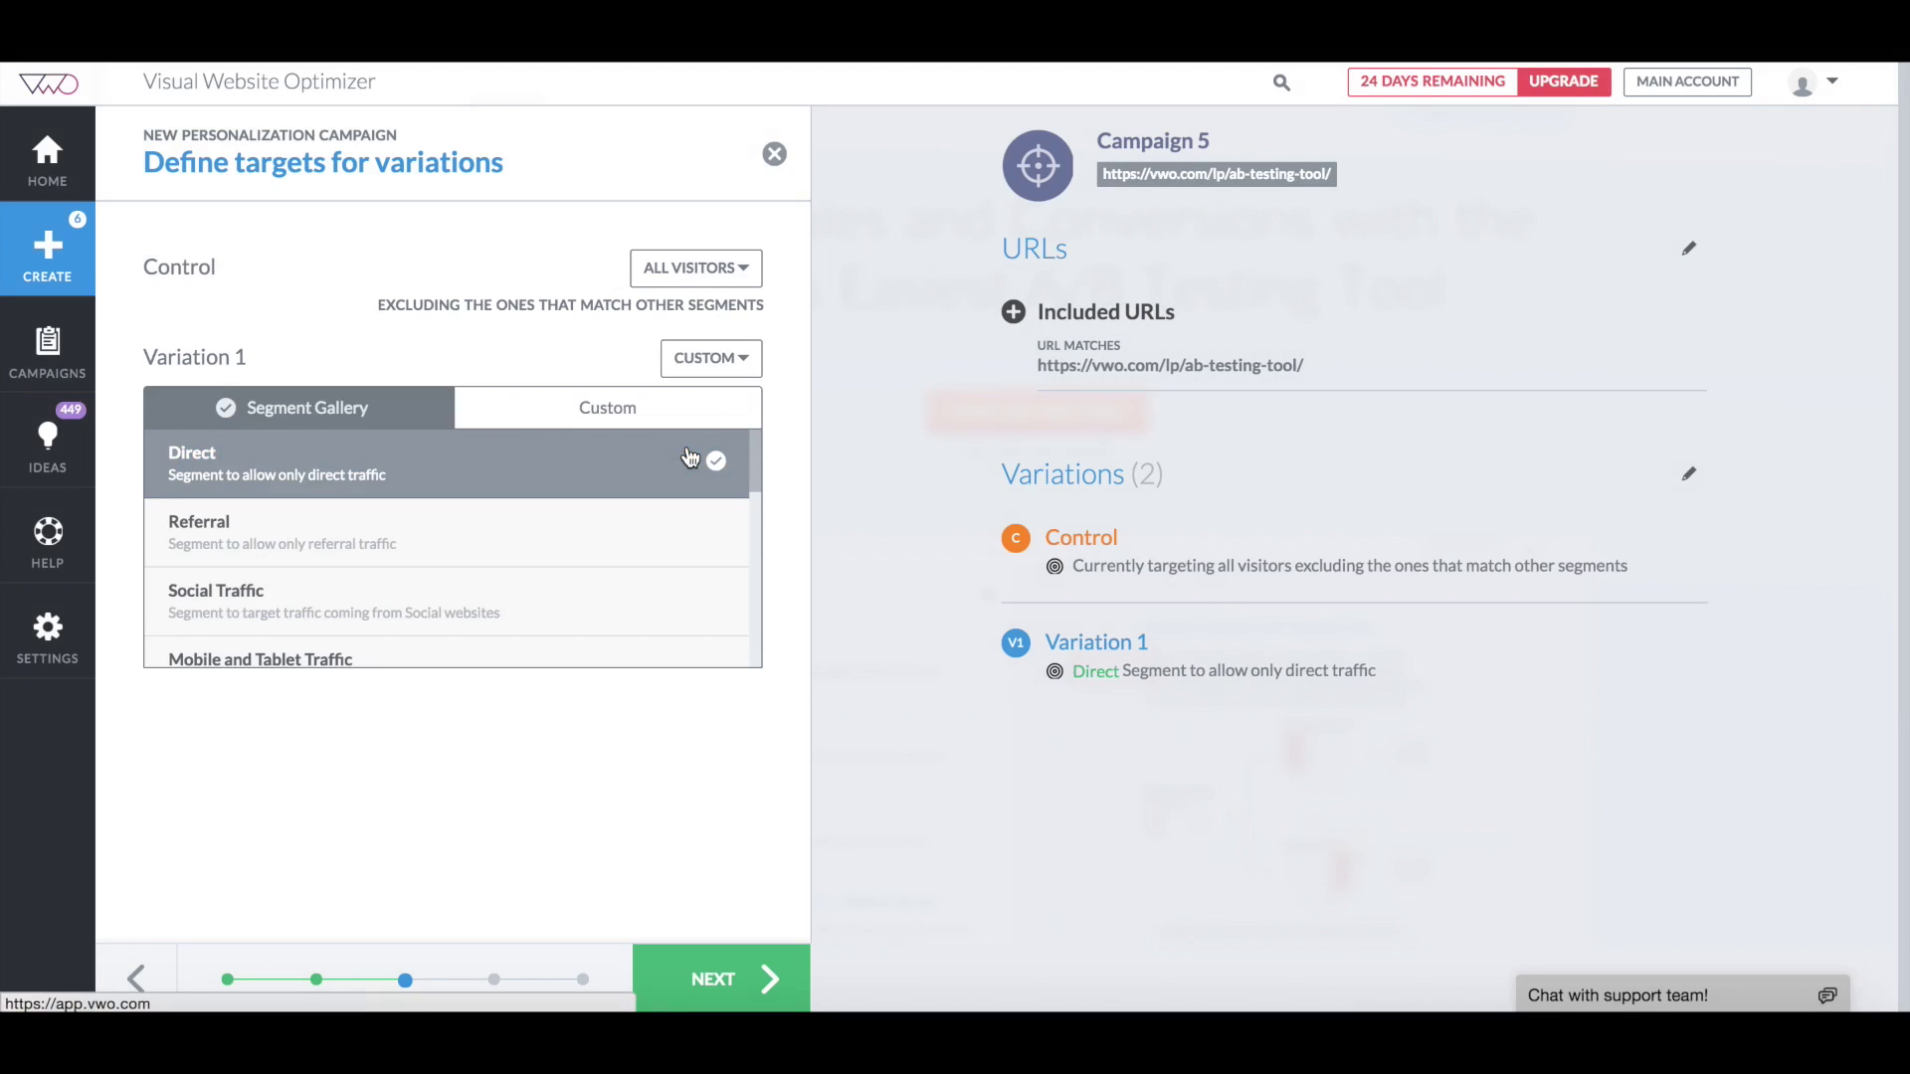
left_click(609, 423)
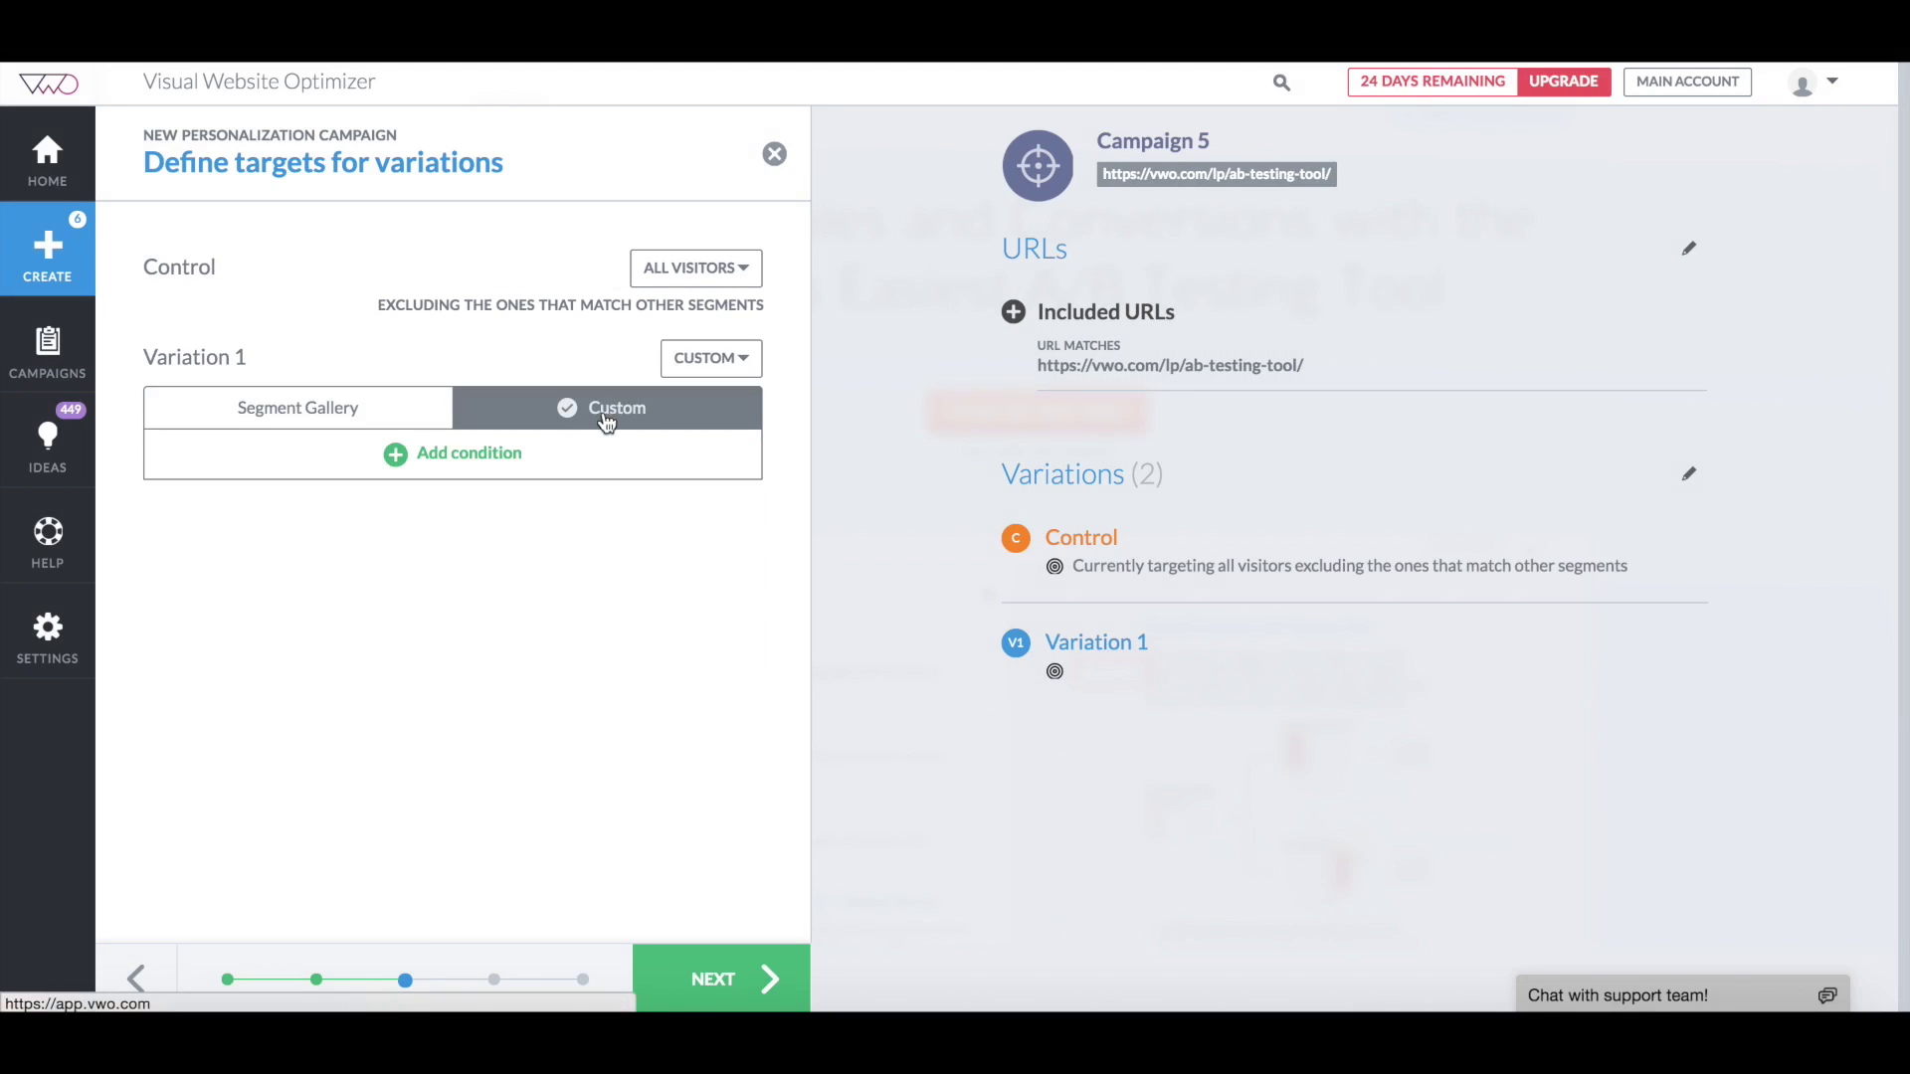
left_click(506, 462)
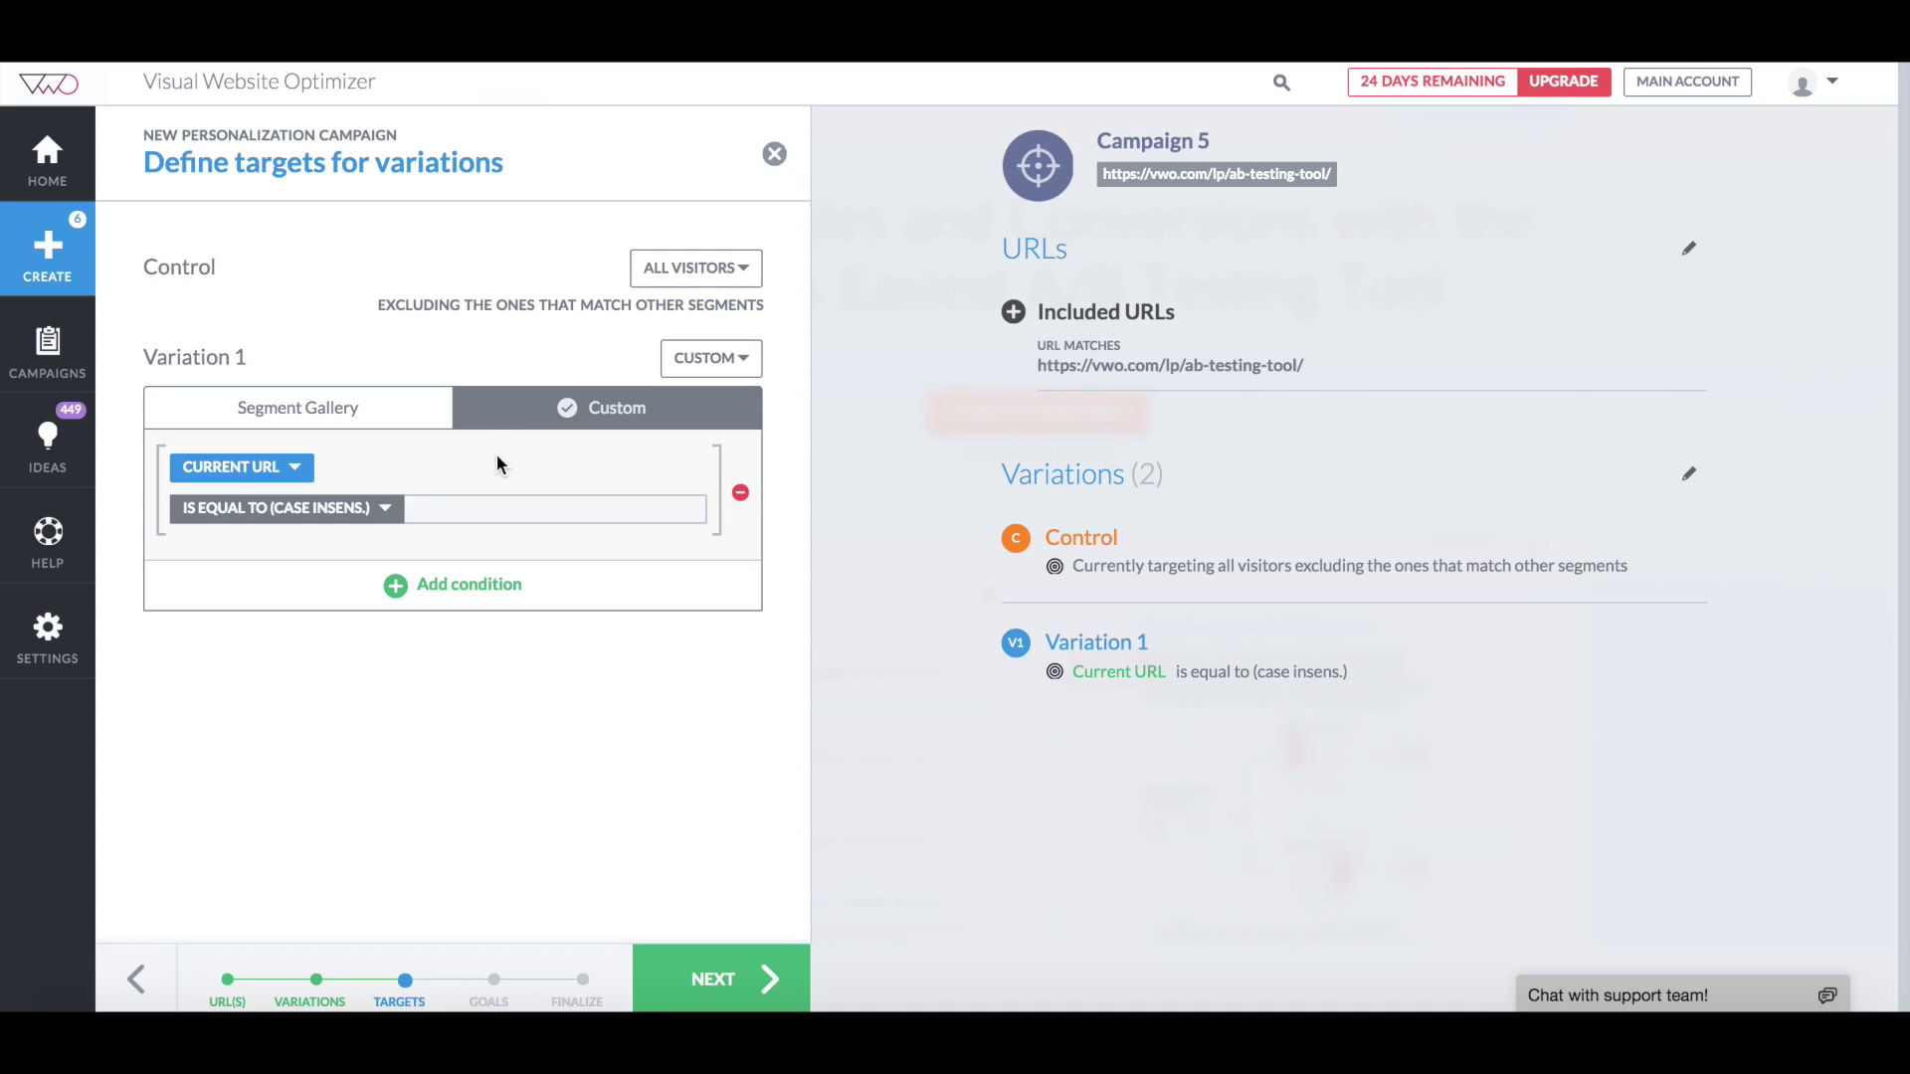
Step: Set the condition to query parameter 'vwo' equal to 'split'
left_click(299, 475)
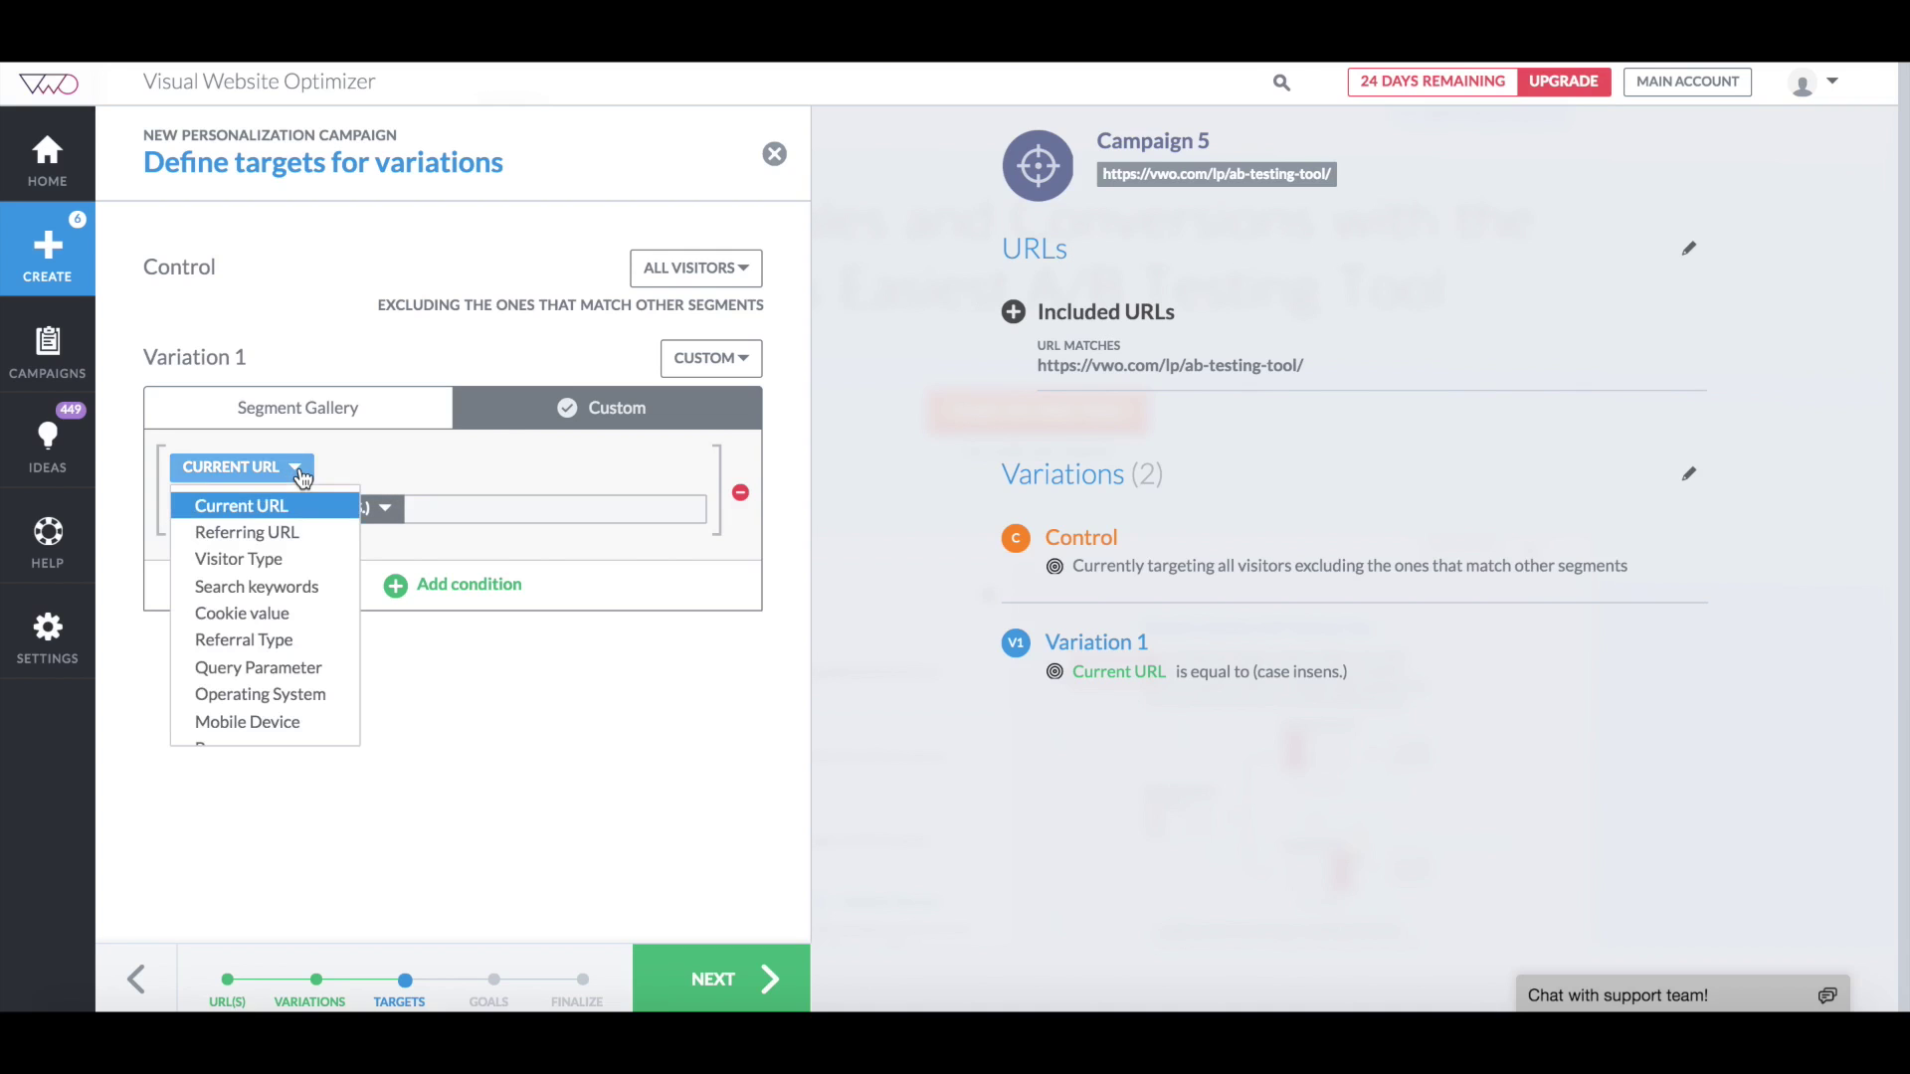
left_click(298, 667)
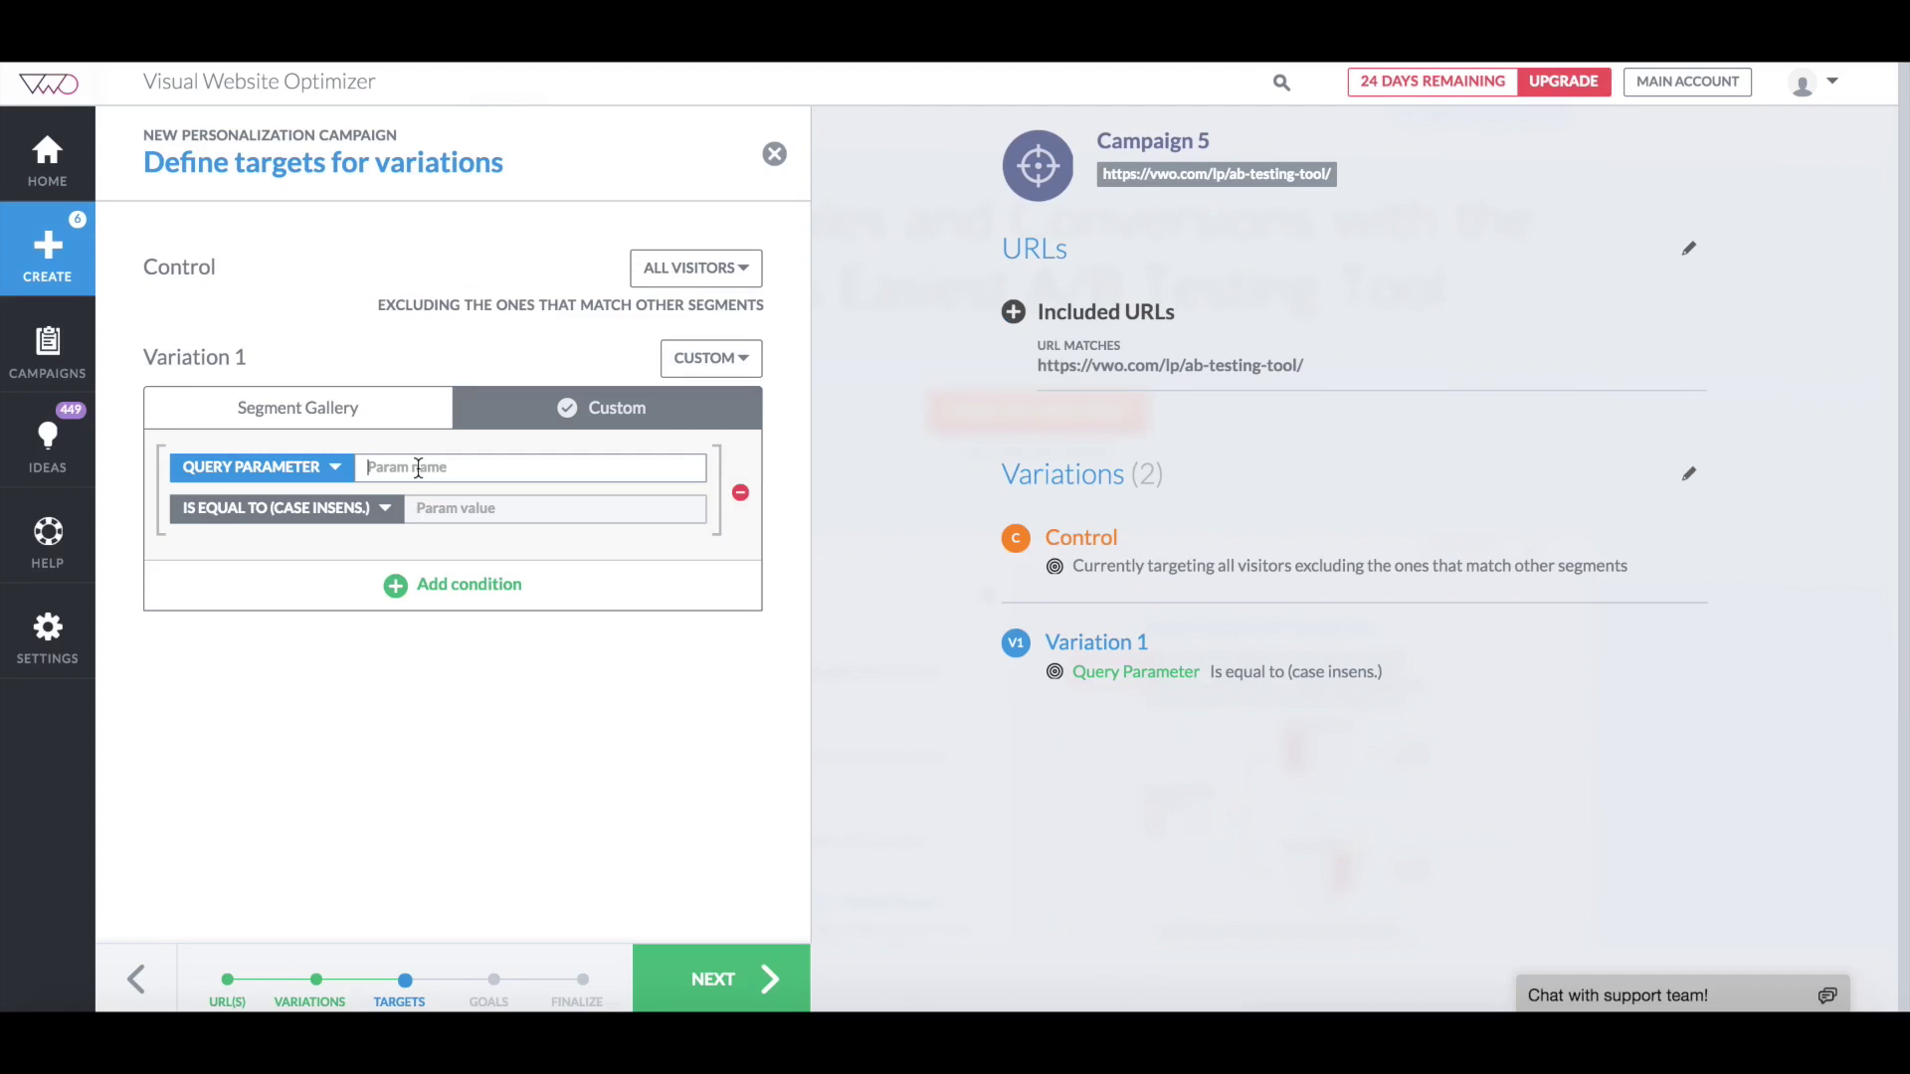
type("vwo")
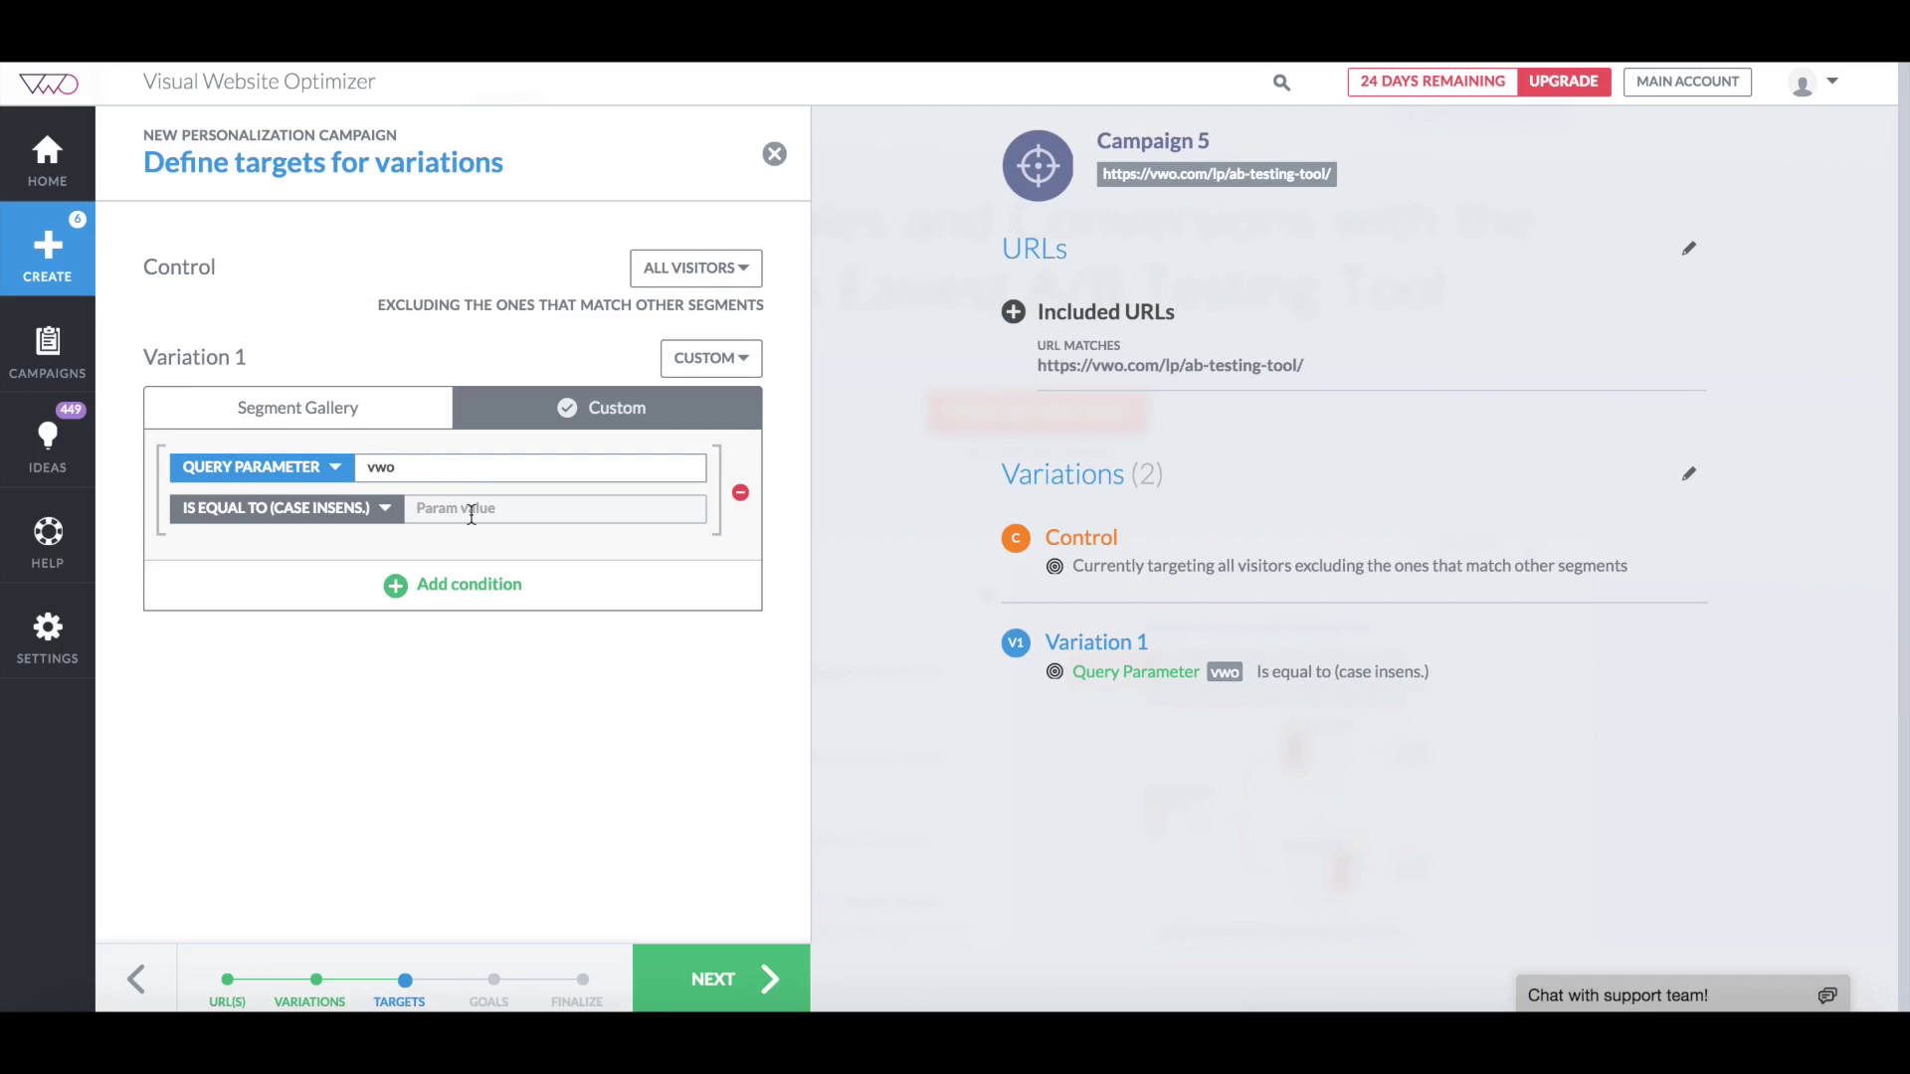
left_click(472, 513)
type("spli")
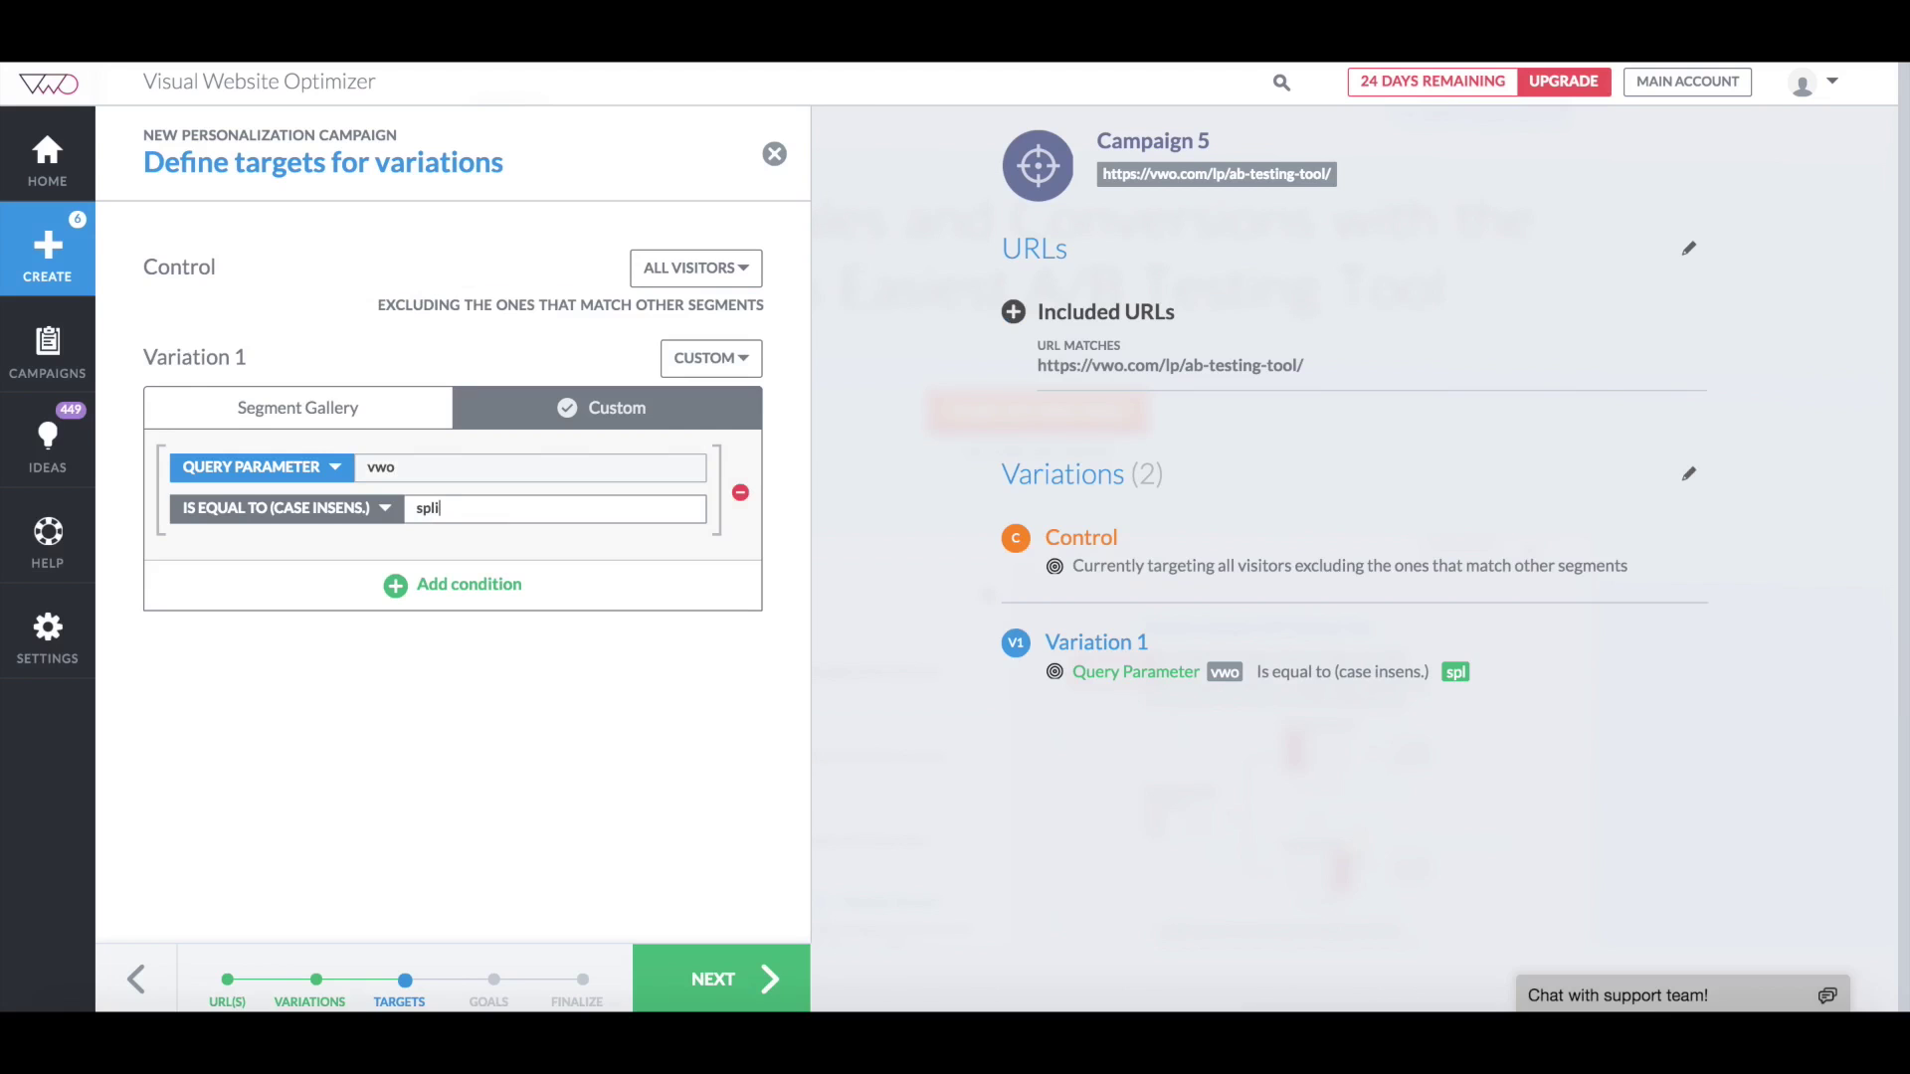
type("t")
Step: Add a second conversion goal, Goal 2, that tracks engagement
left_click(714, 978)
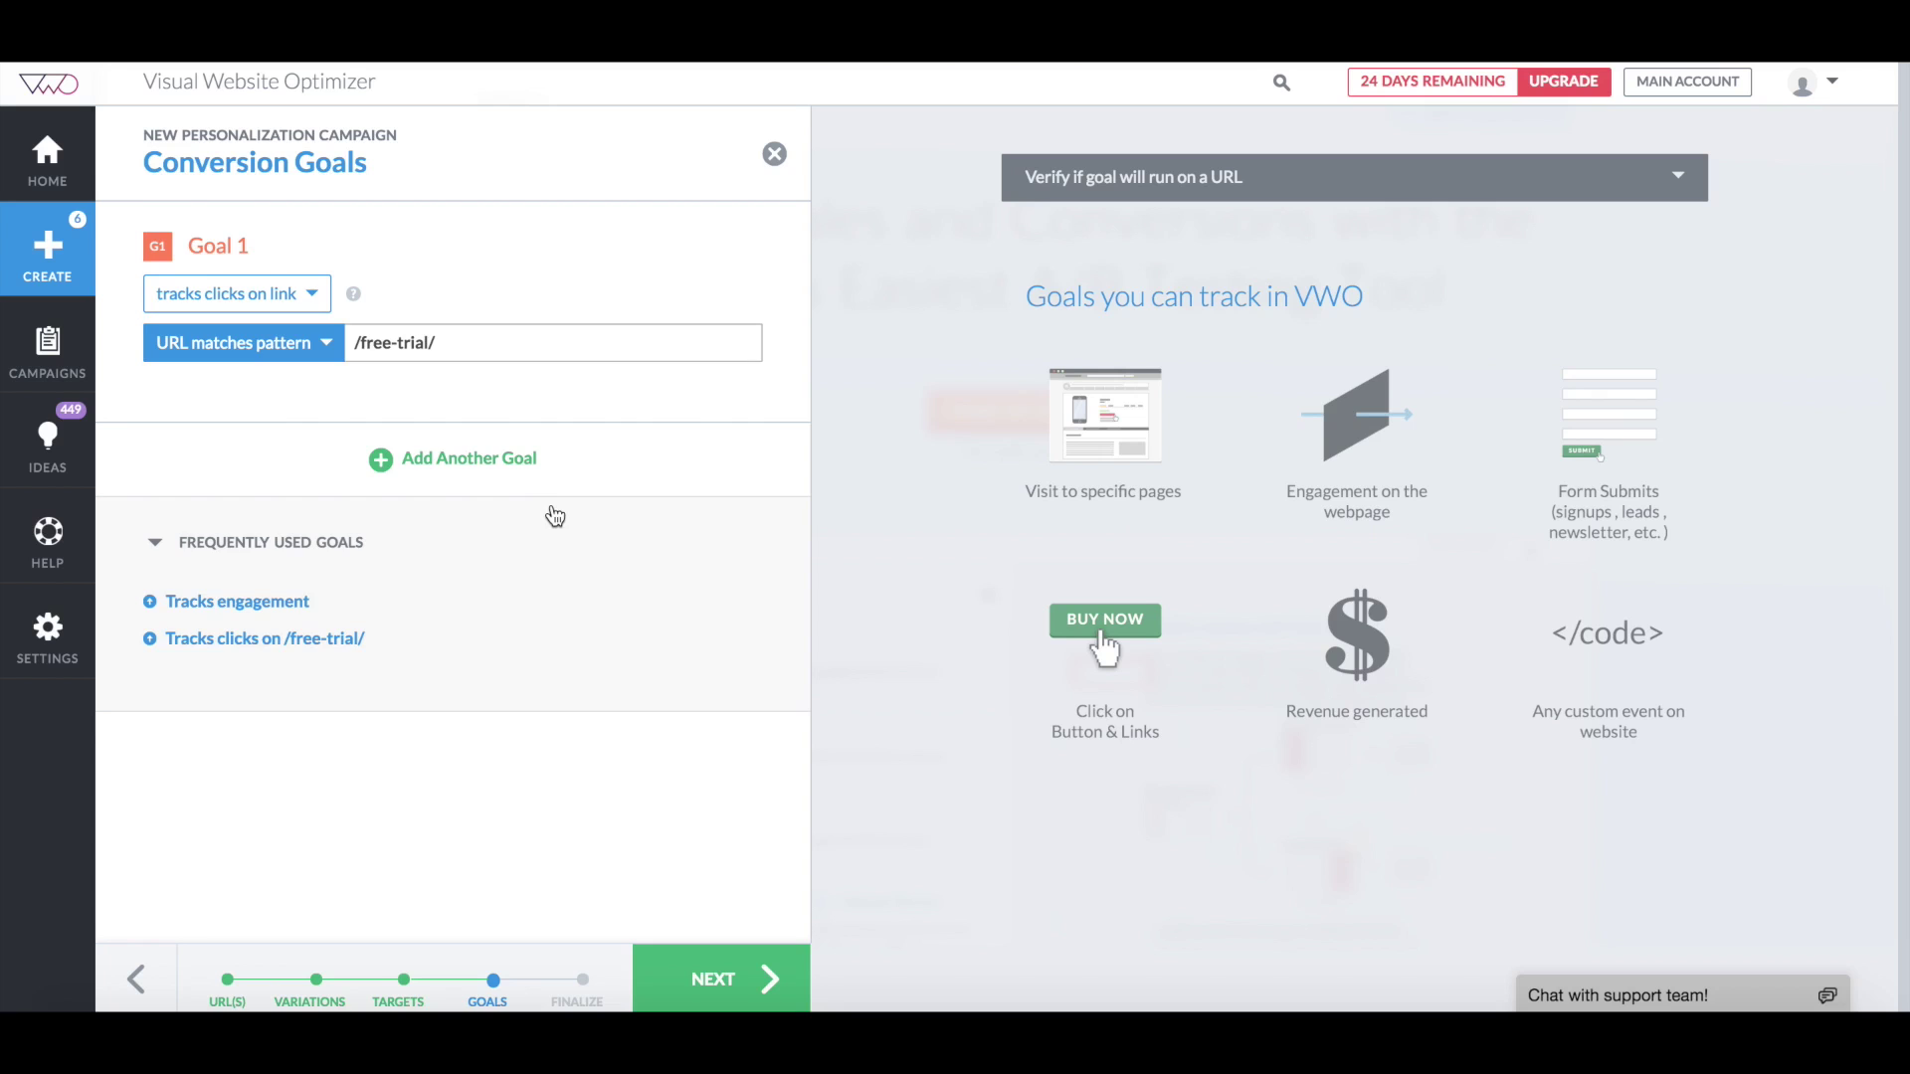
left_click(530, 482)
left_click(303, 513)
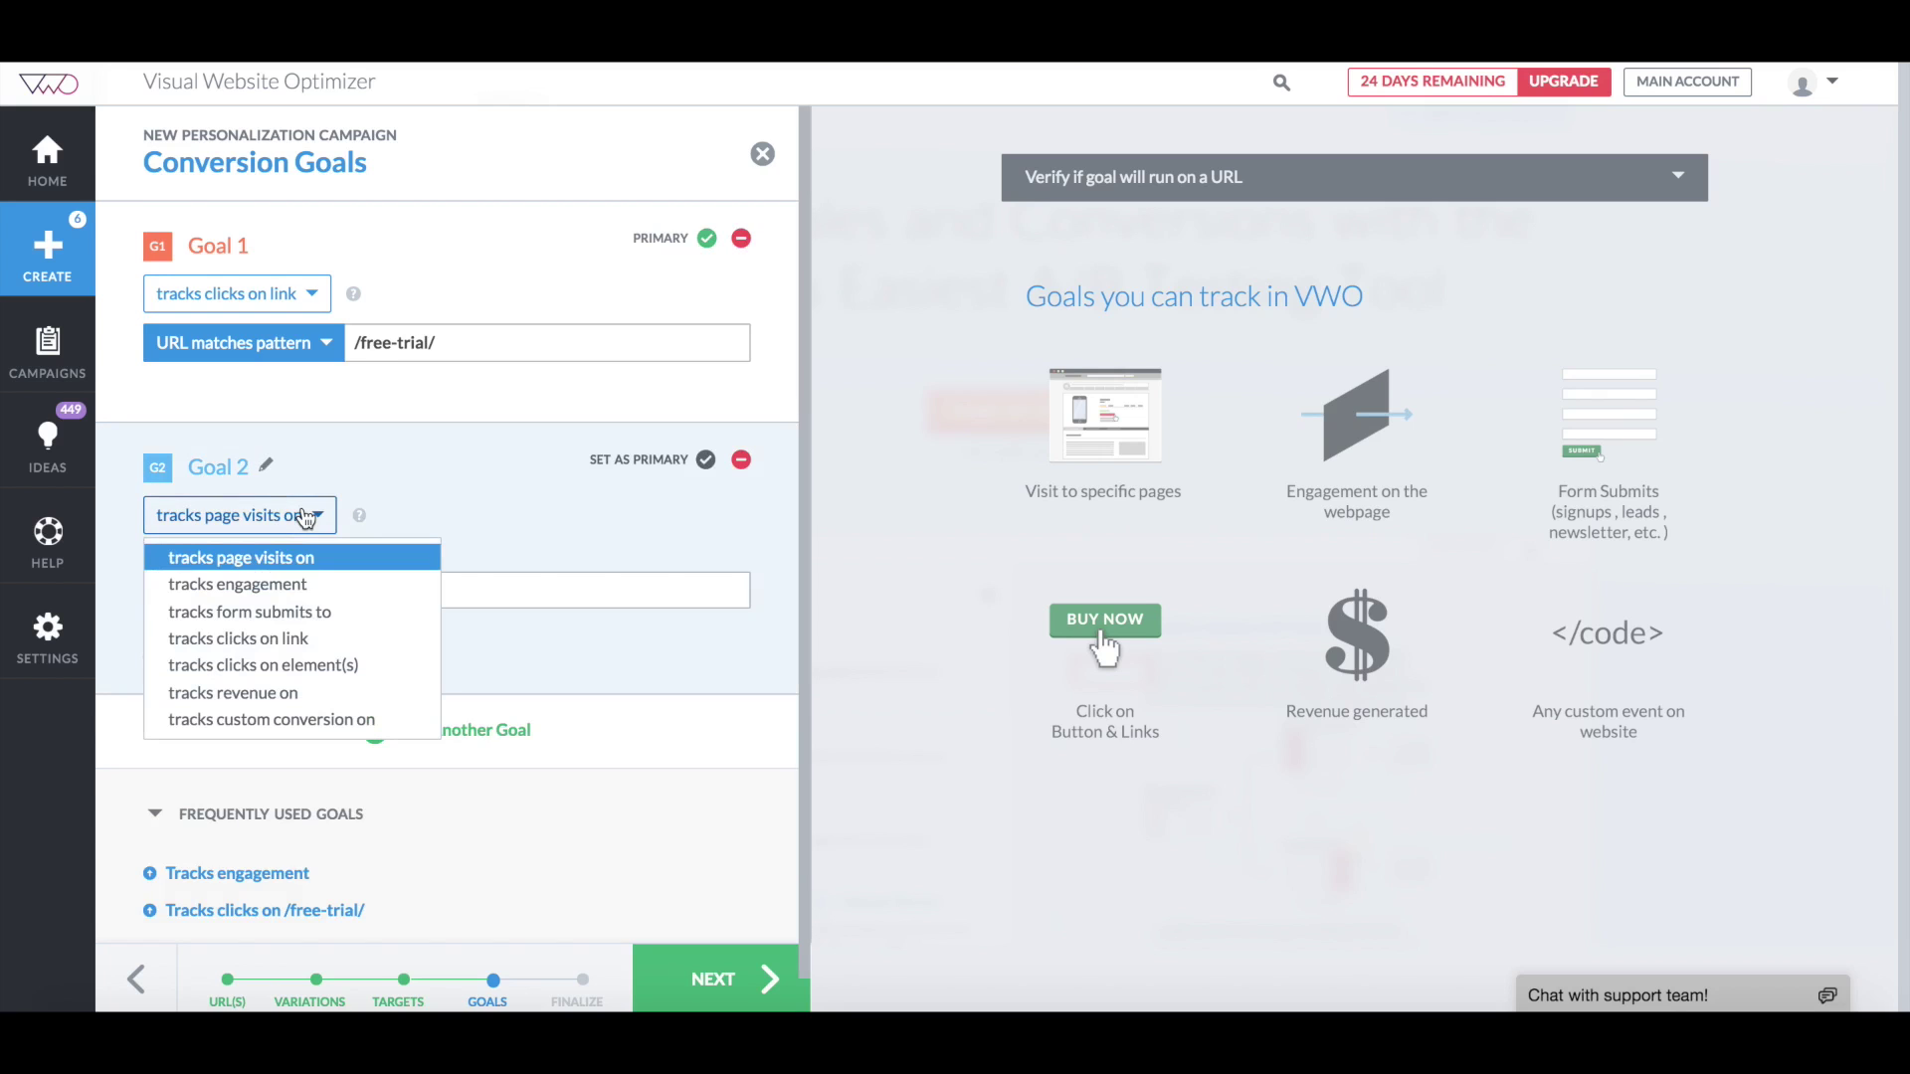
left_click(302, 585)
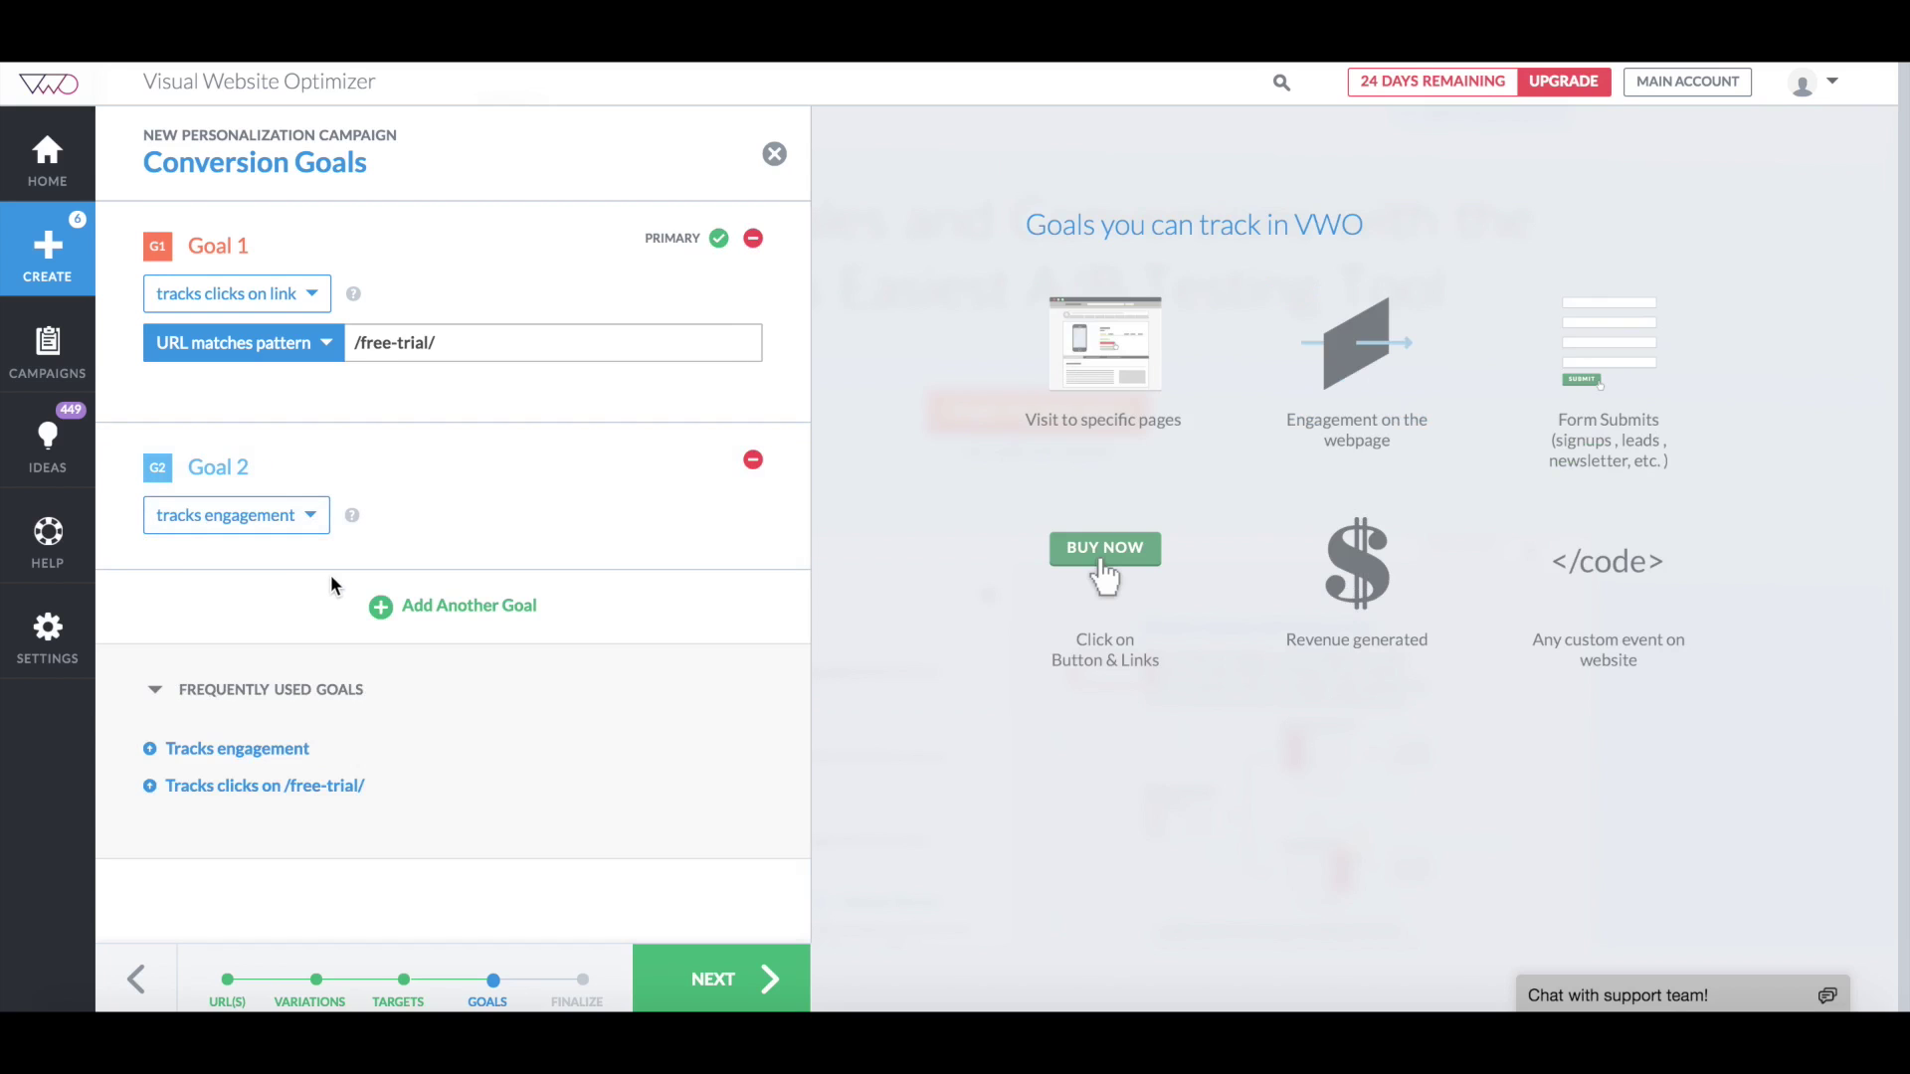
Step: Rename the campaign from 'Campaign 5' to 'Dynamic PPC', finish creating it, and select its smart code
left_click(704, 988)
triple_click(434, 296)
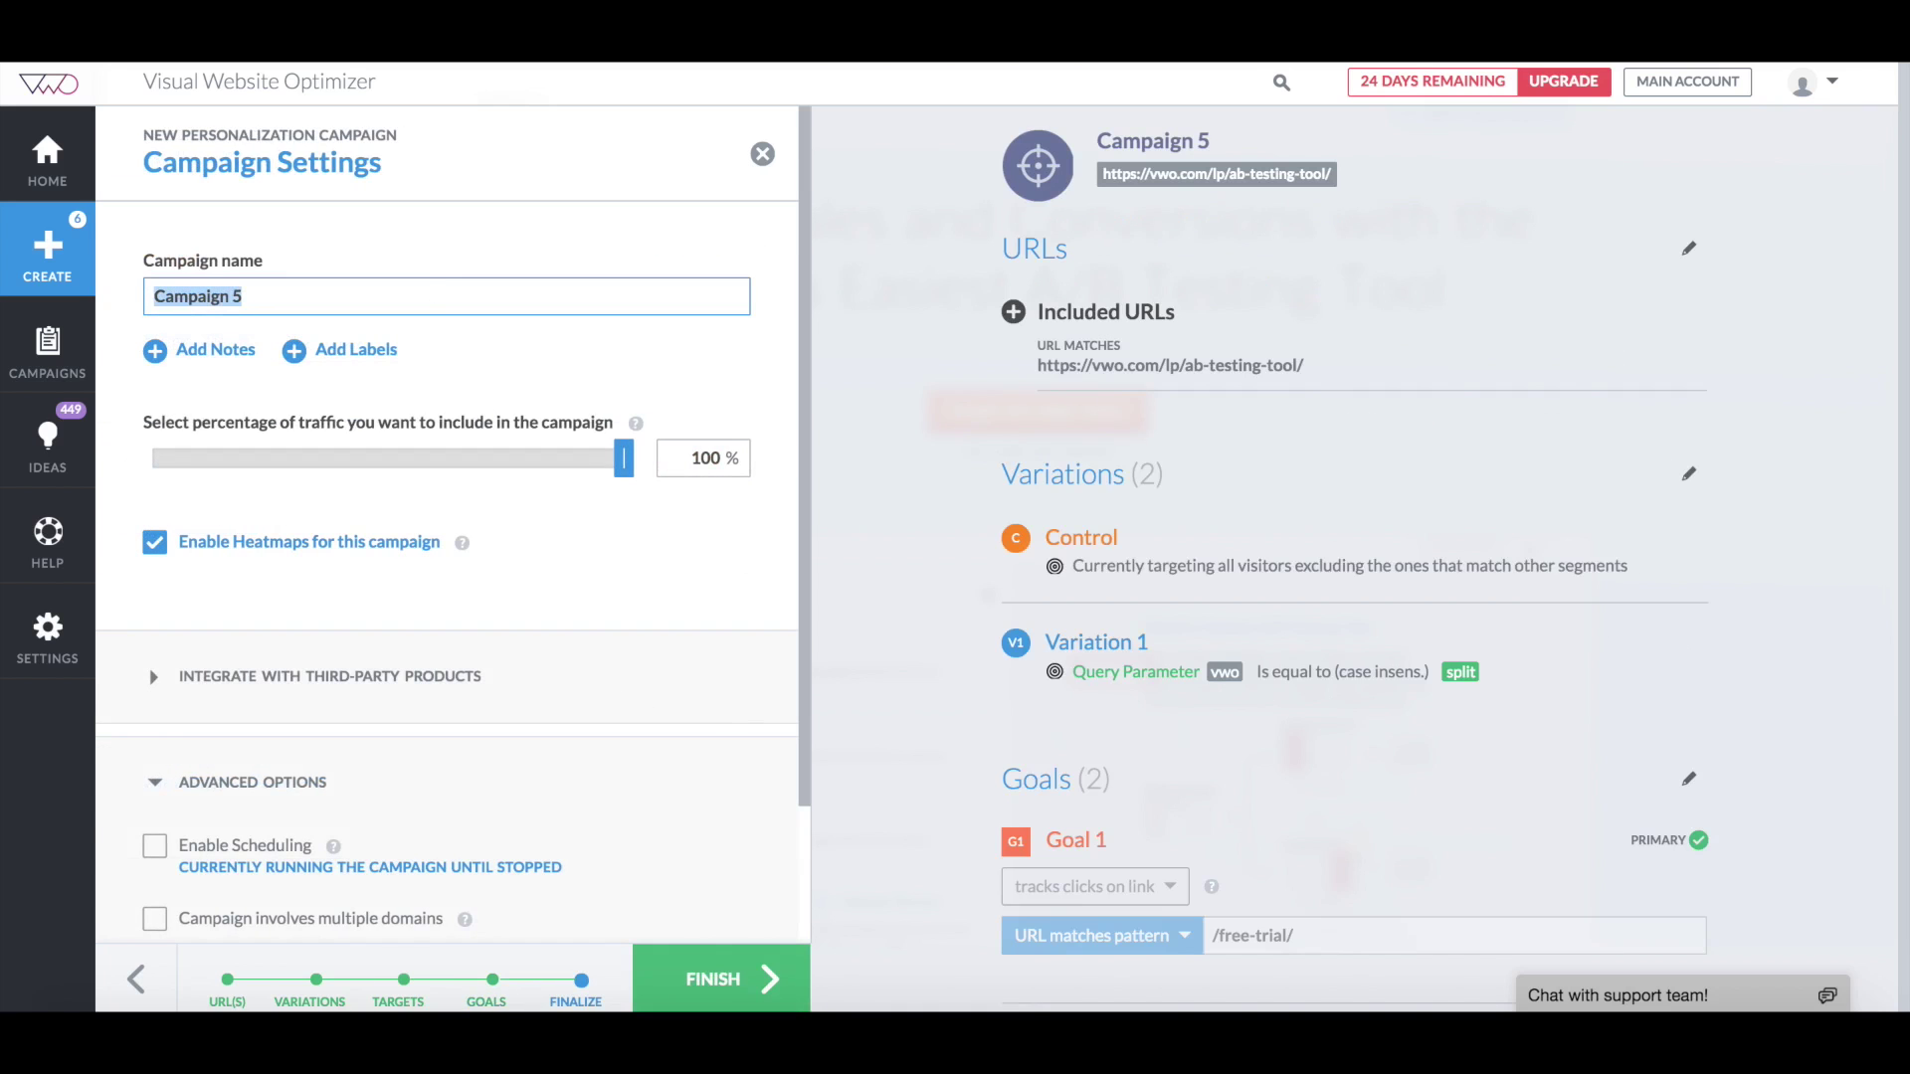
type("Dynamic PPC")
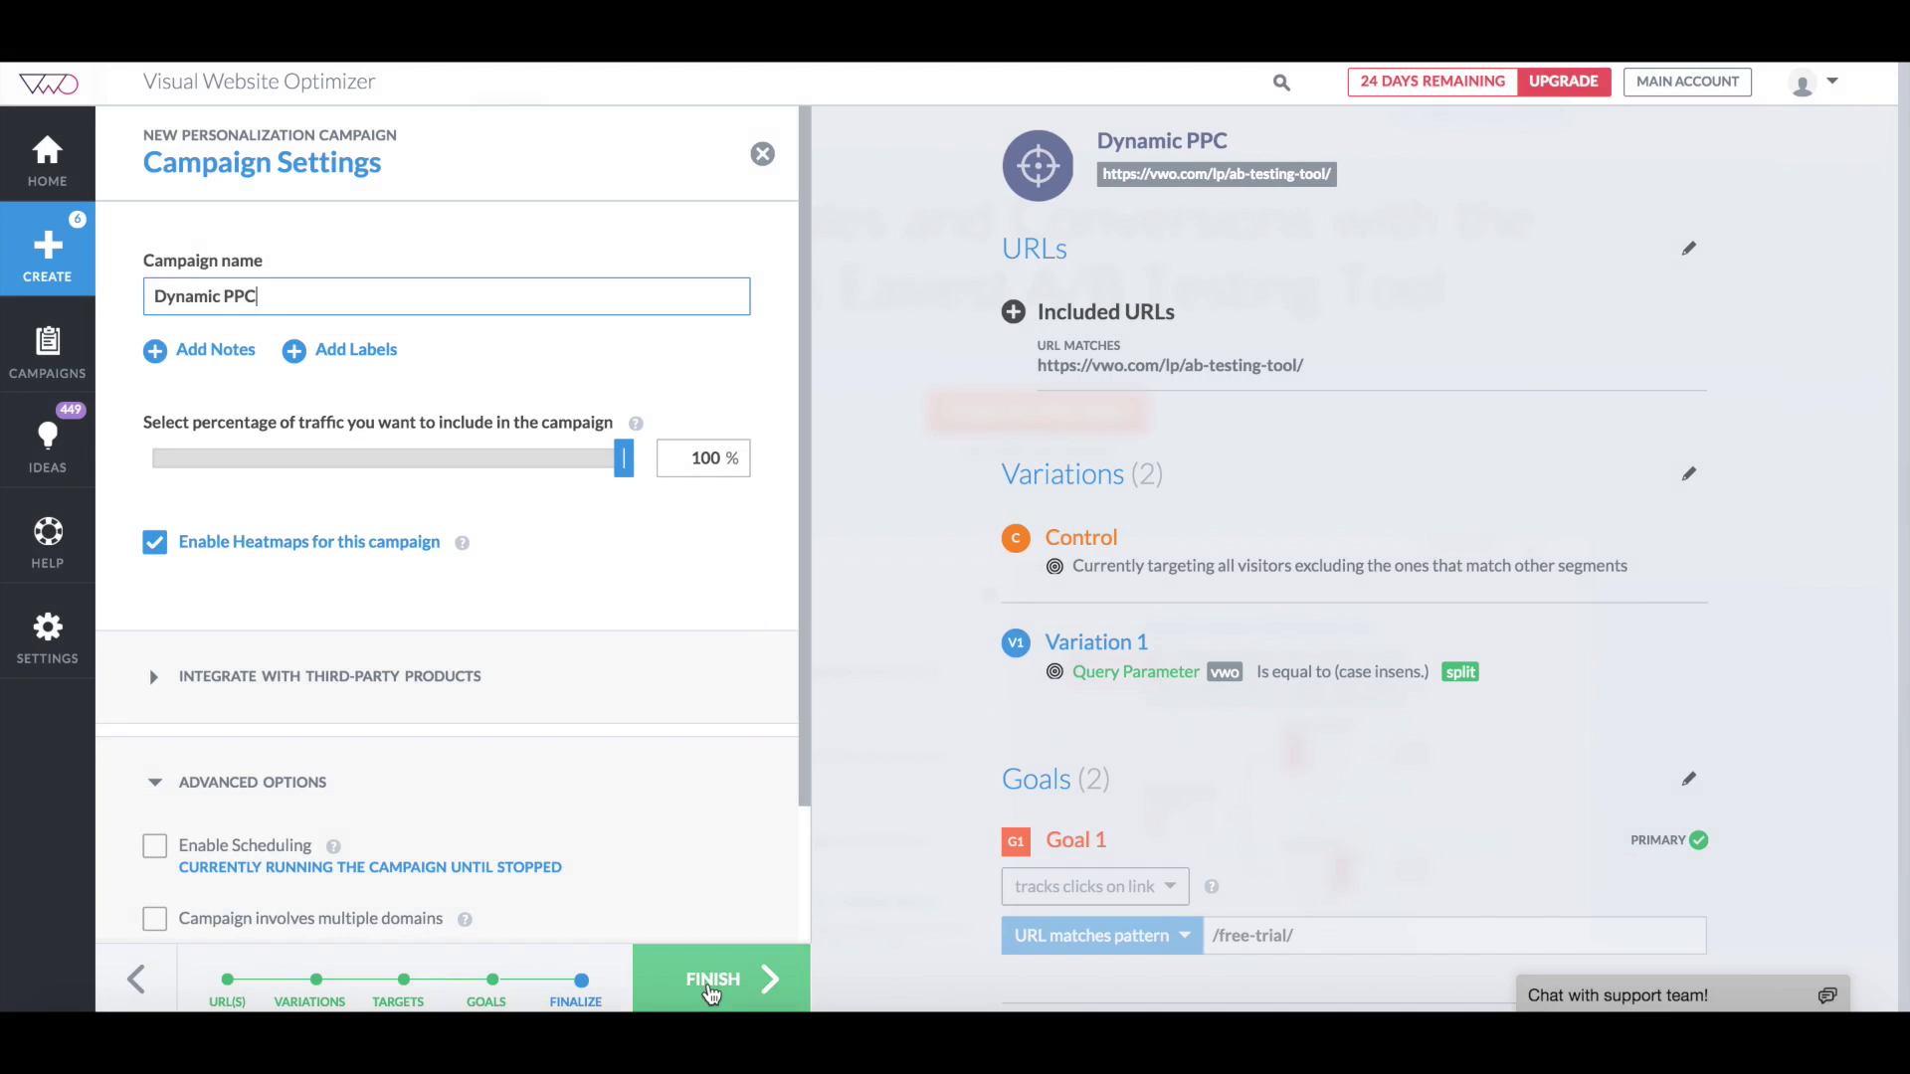
left_click(711, 985)
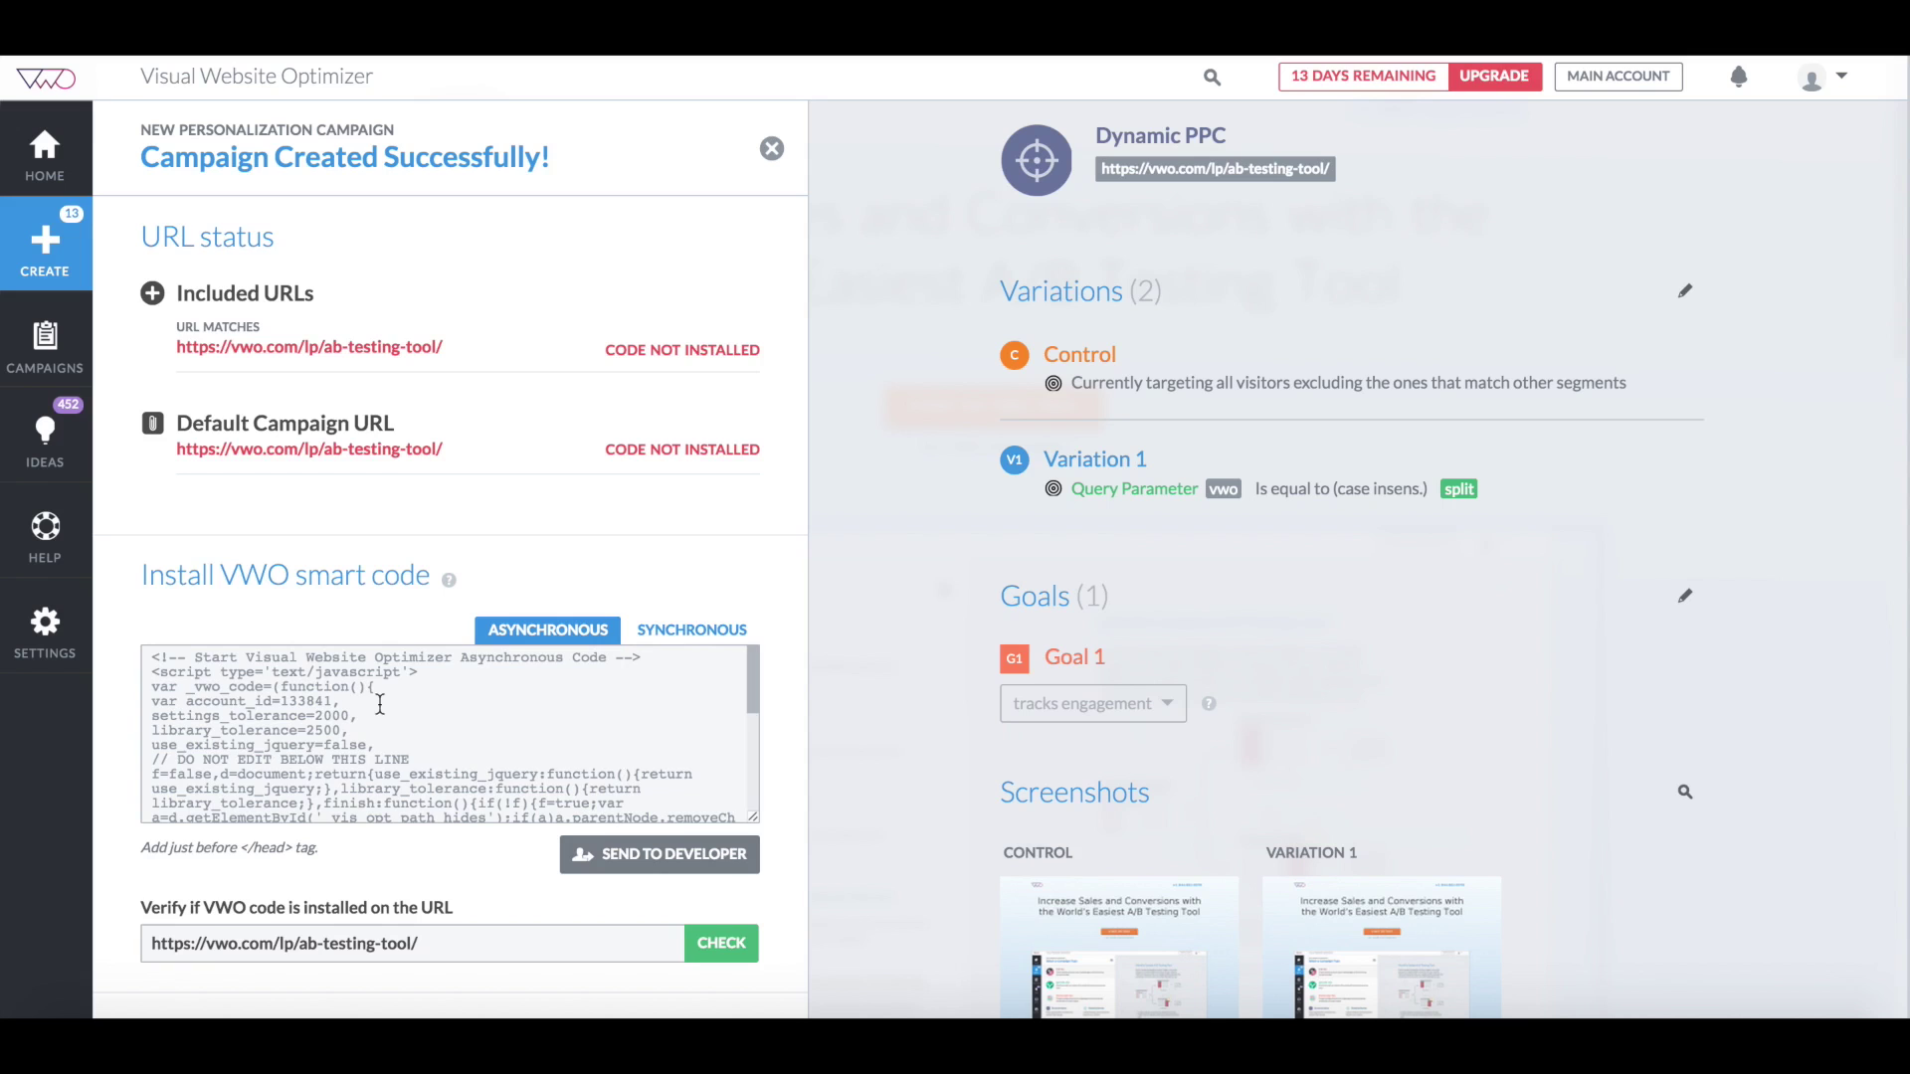
left_click(330, 683)
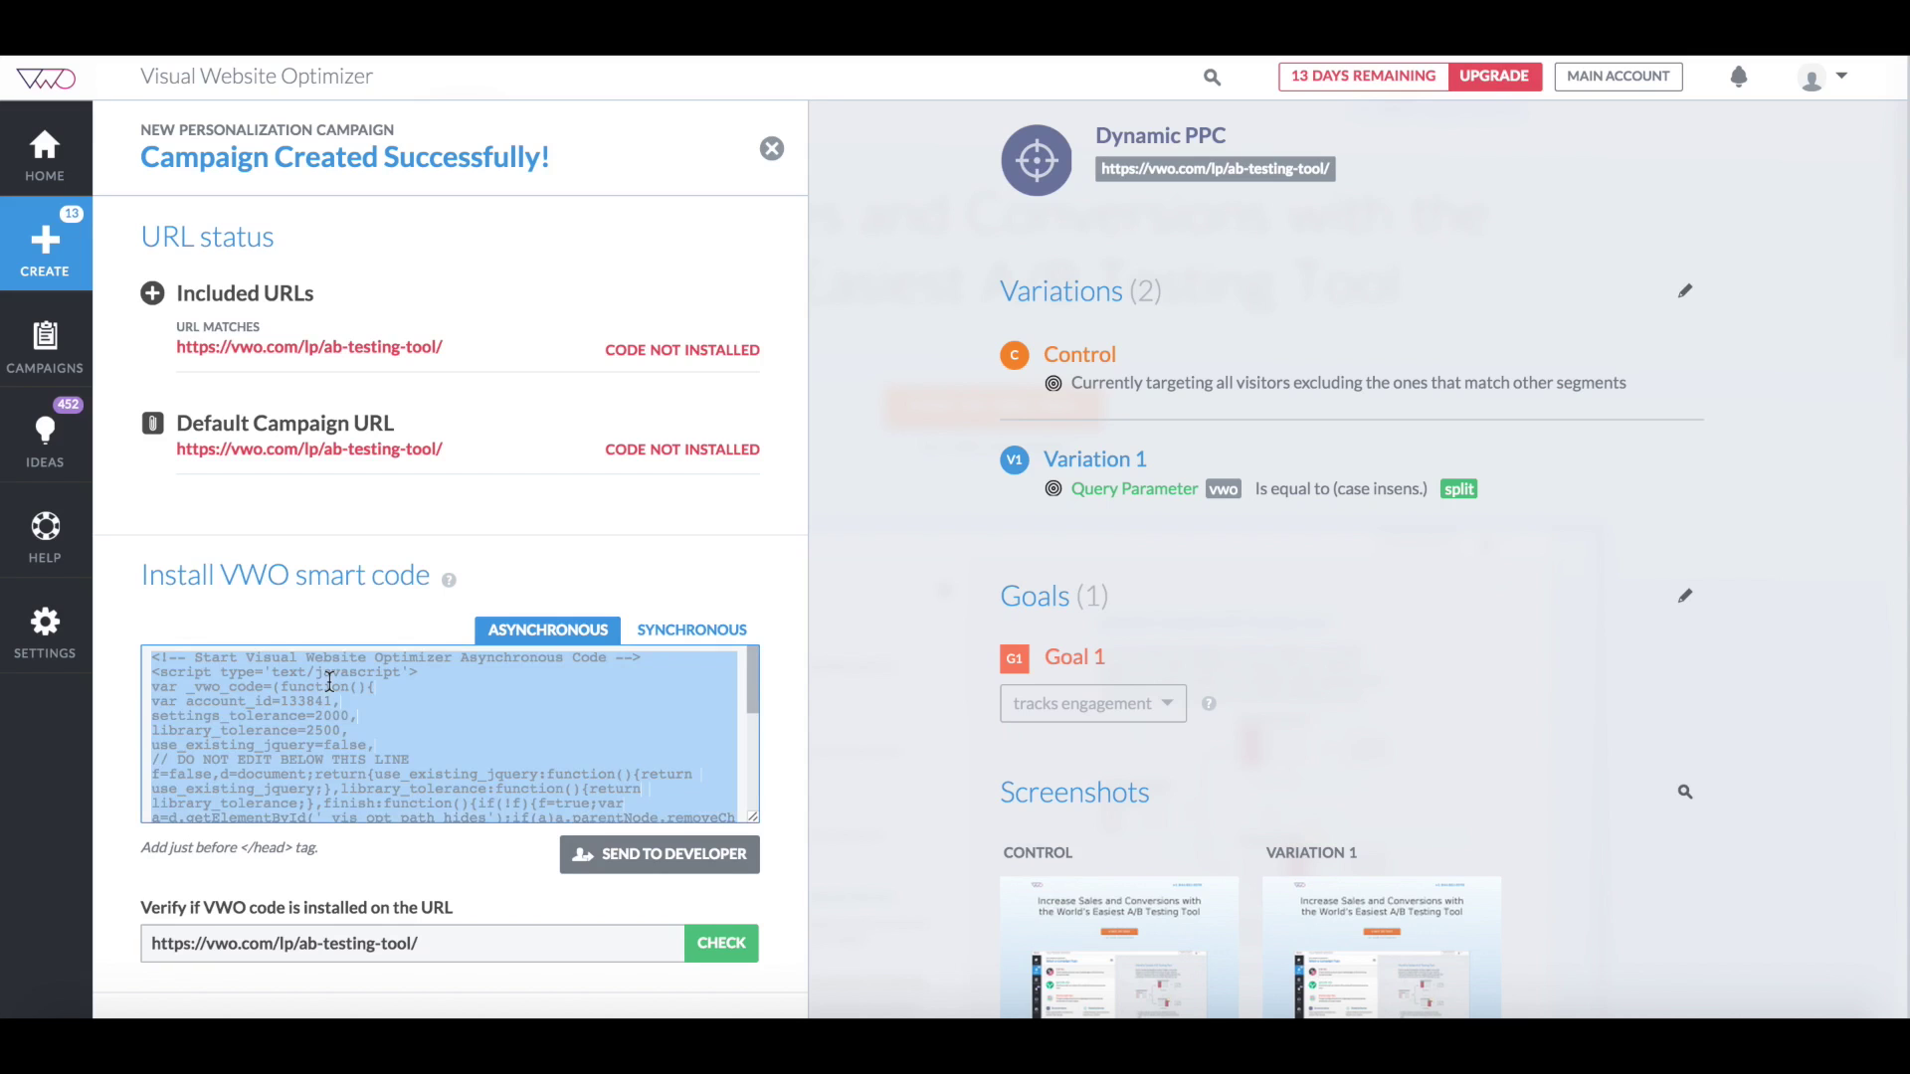
Step: Open the Send to Developer email, cancel it, and select the asynchronous smart code
left_click(628, 874)
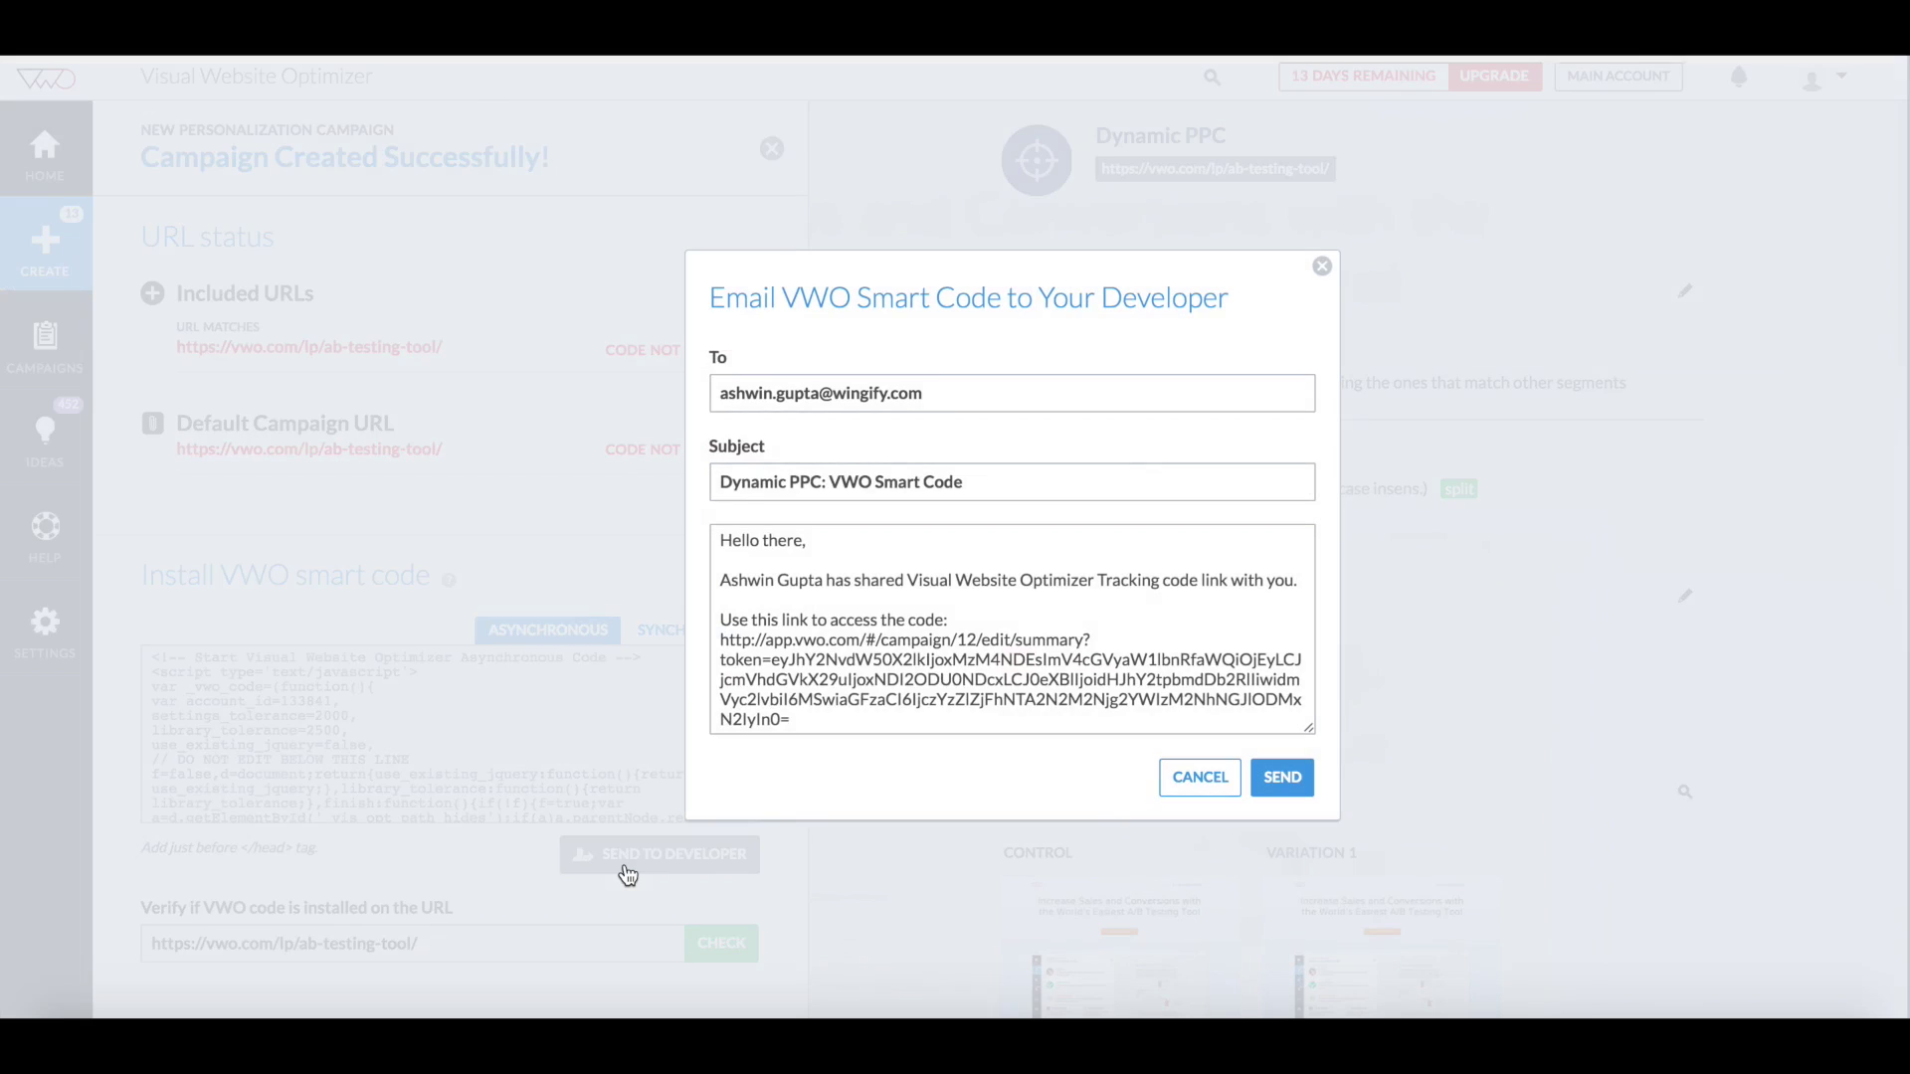
left_click(1203, 780)
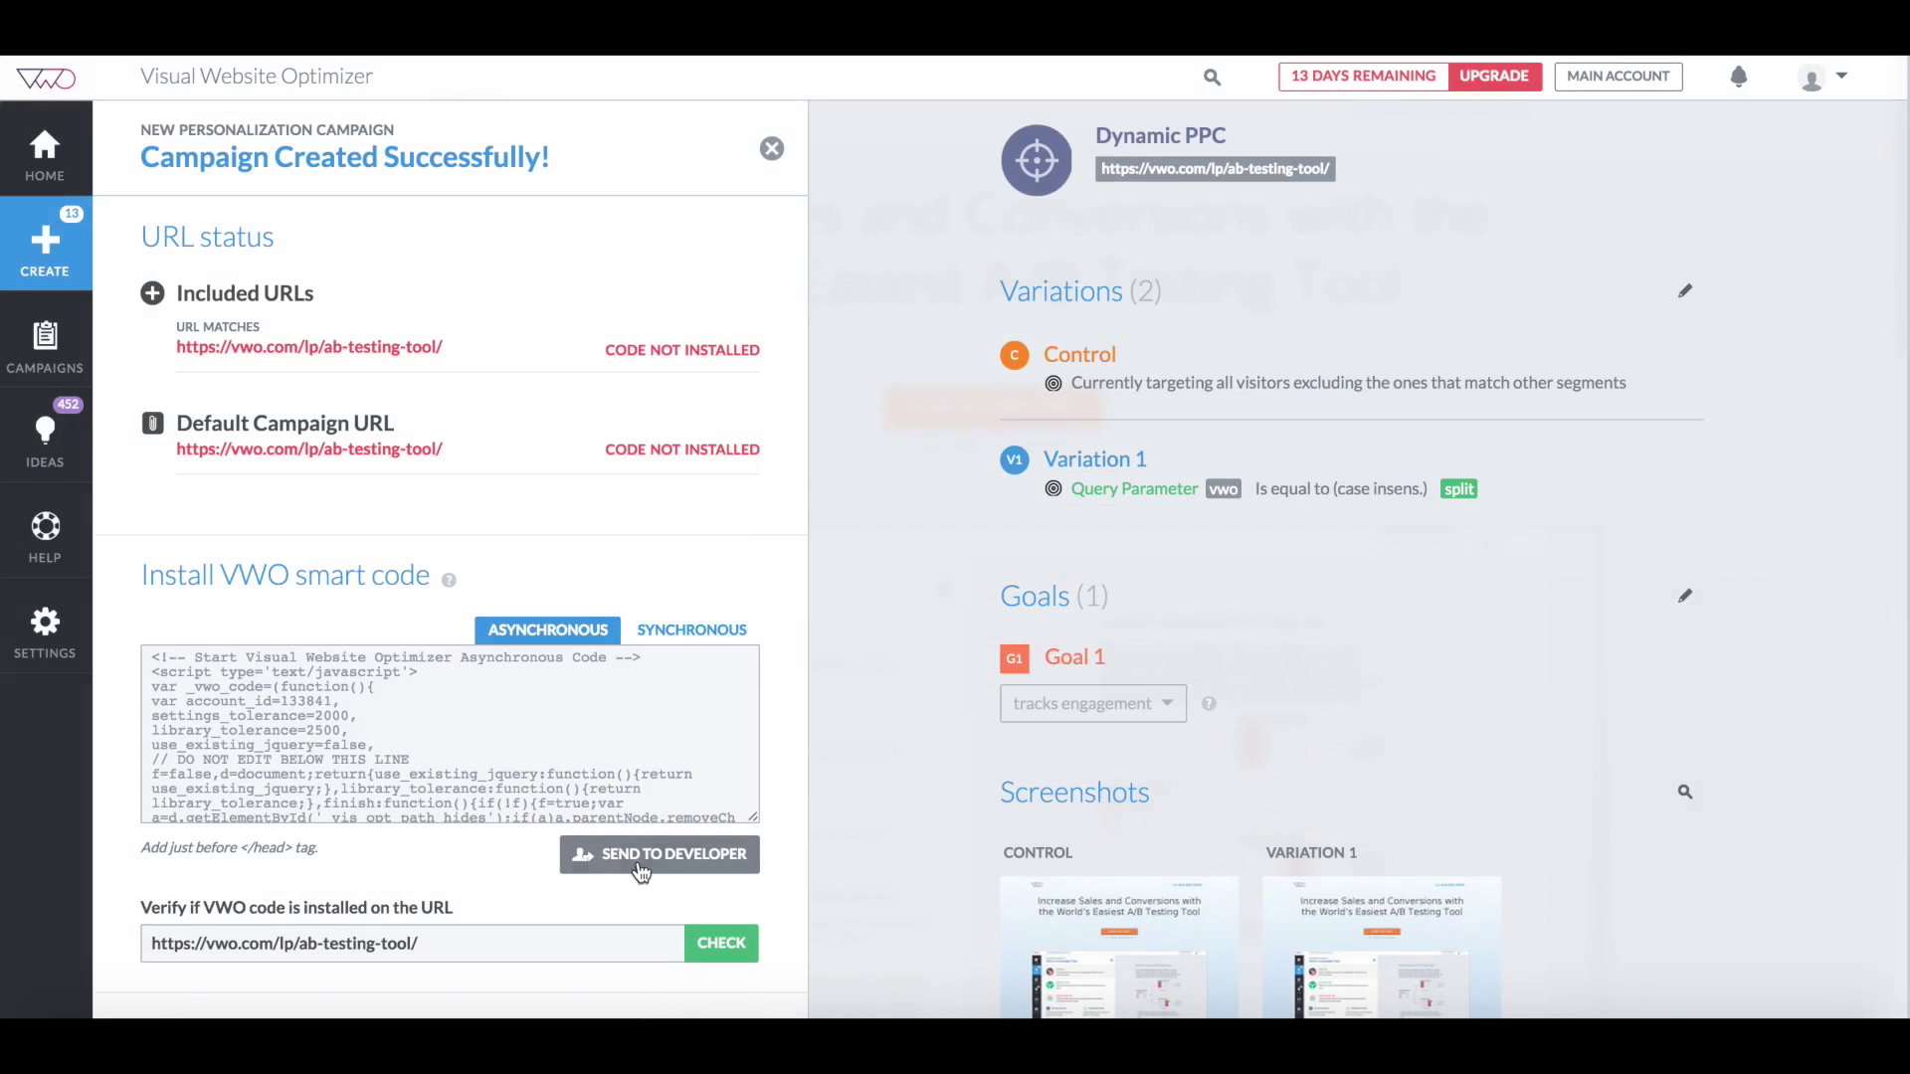
left_click(285, 664)
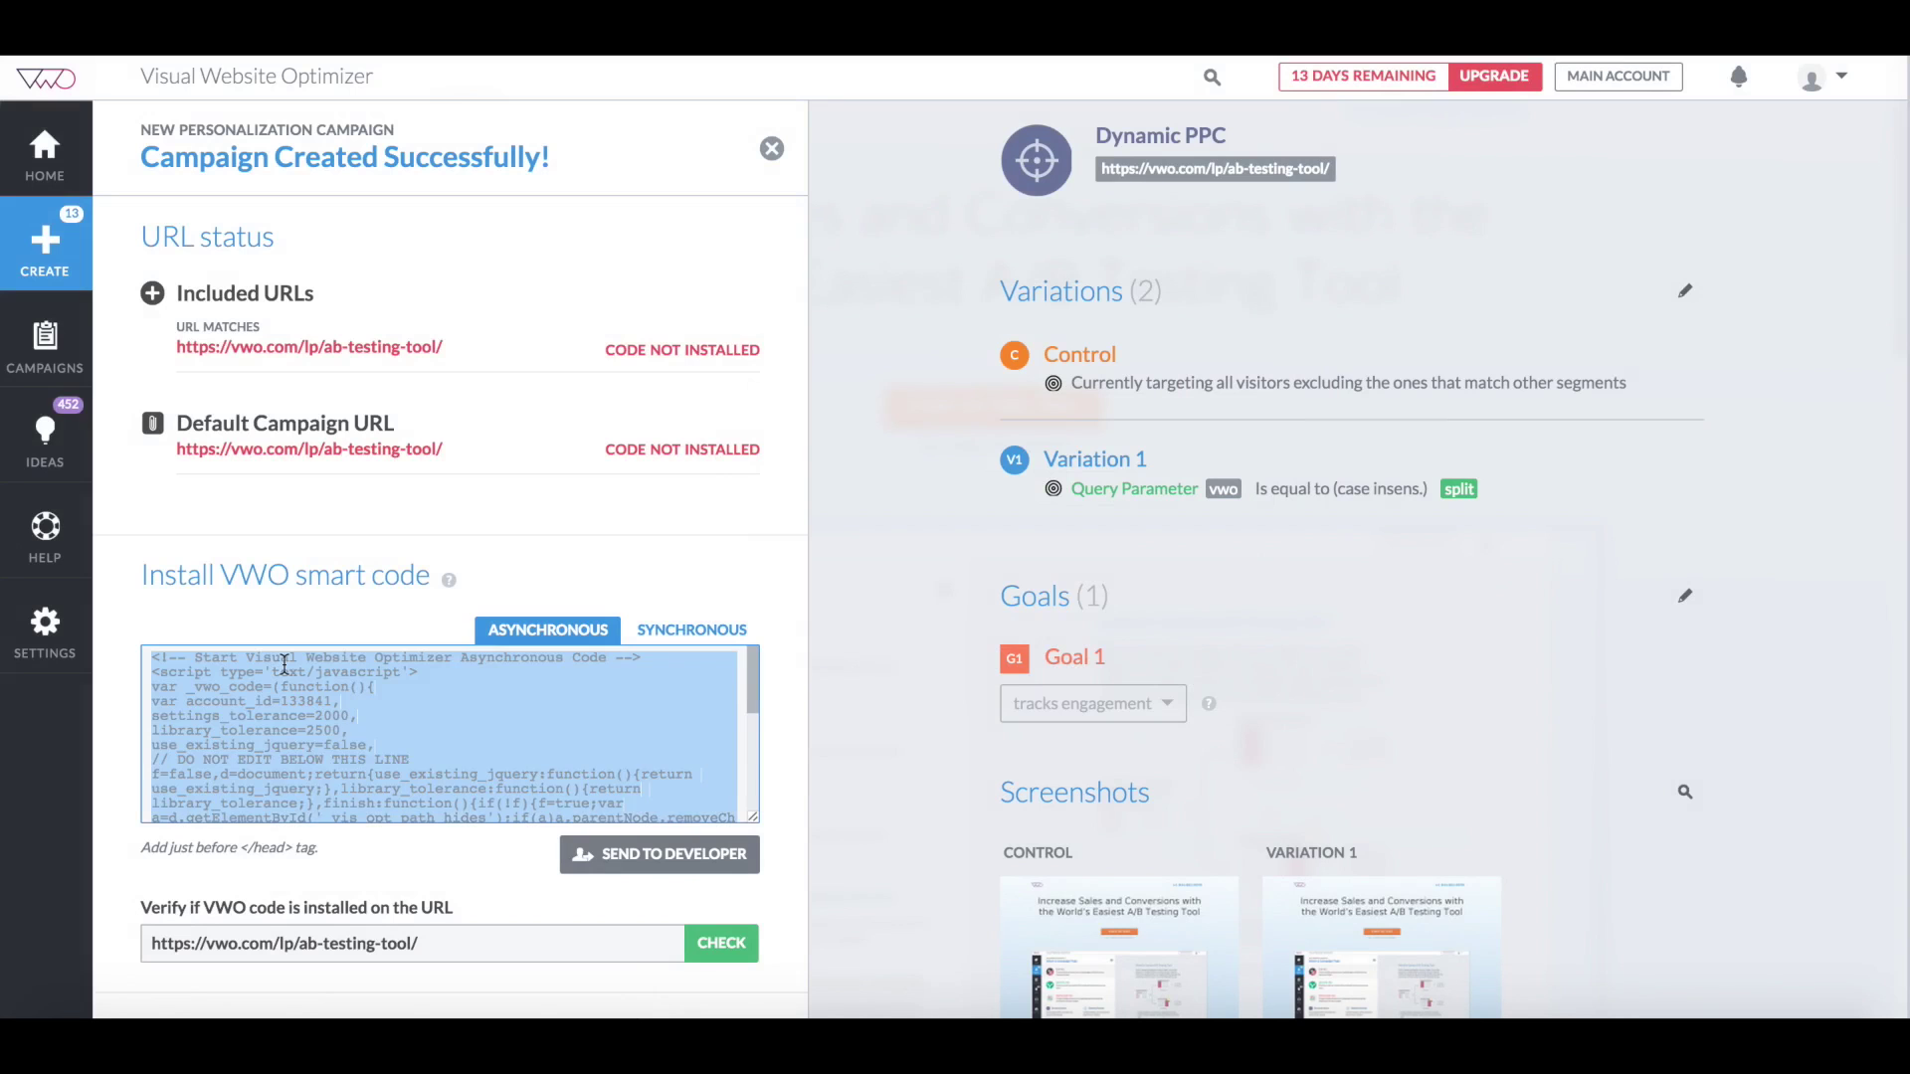
Step: Copy the asynchronous smart code and paste it into the page's head on line 6, after the title
right_click(284, 664)
left_click(301, 670)
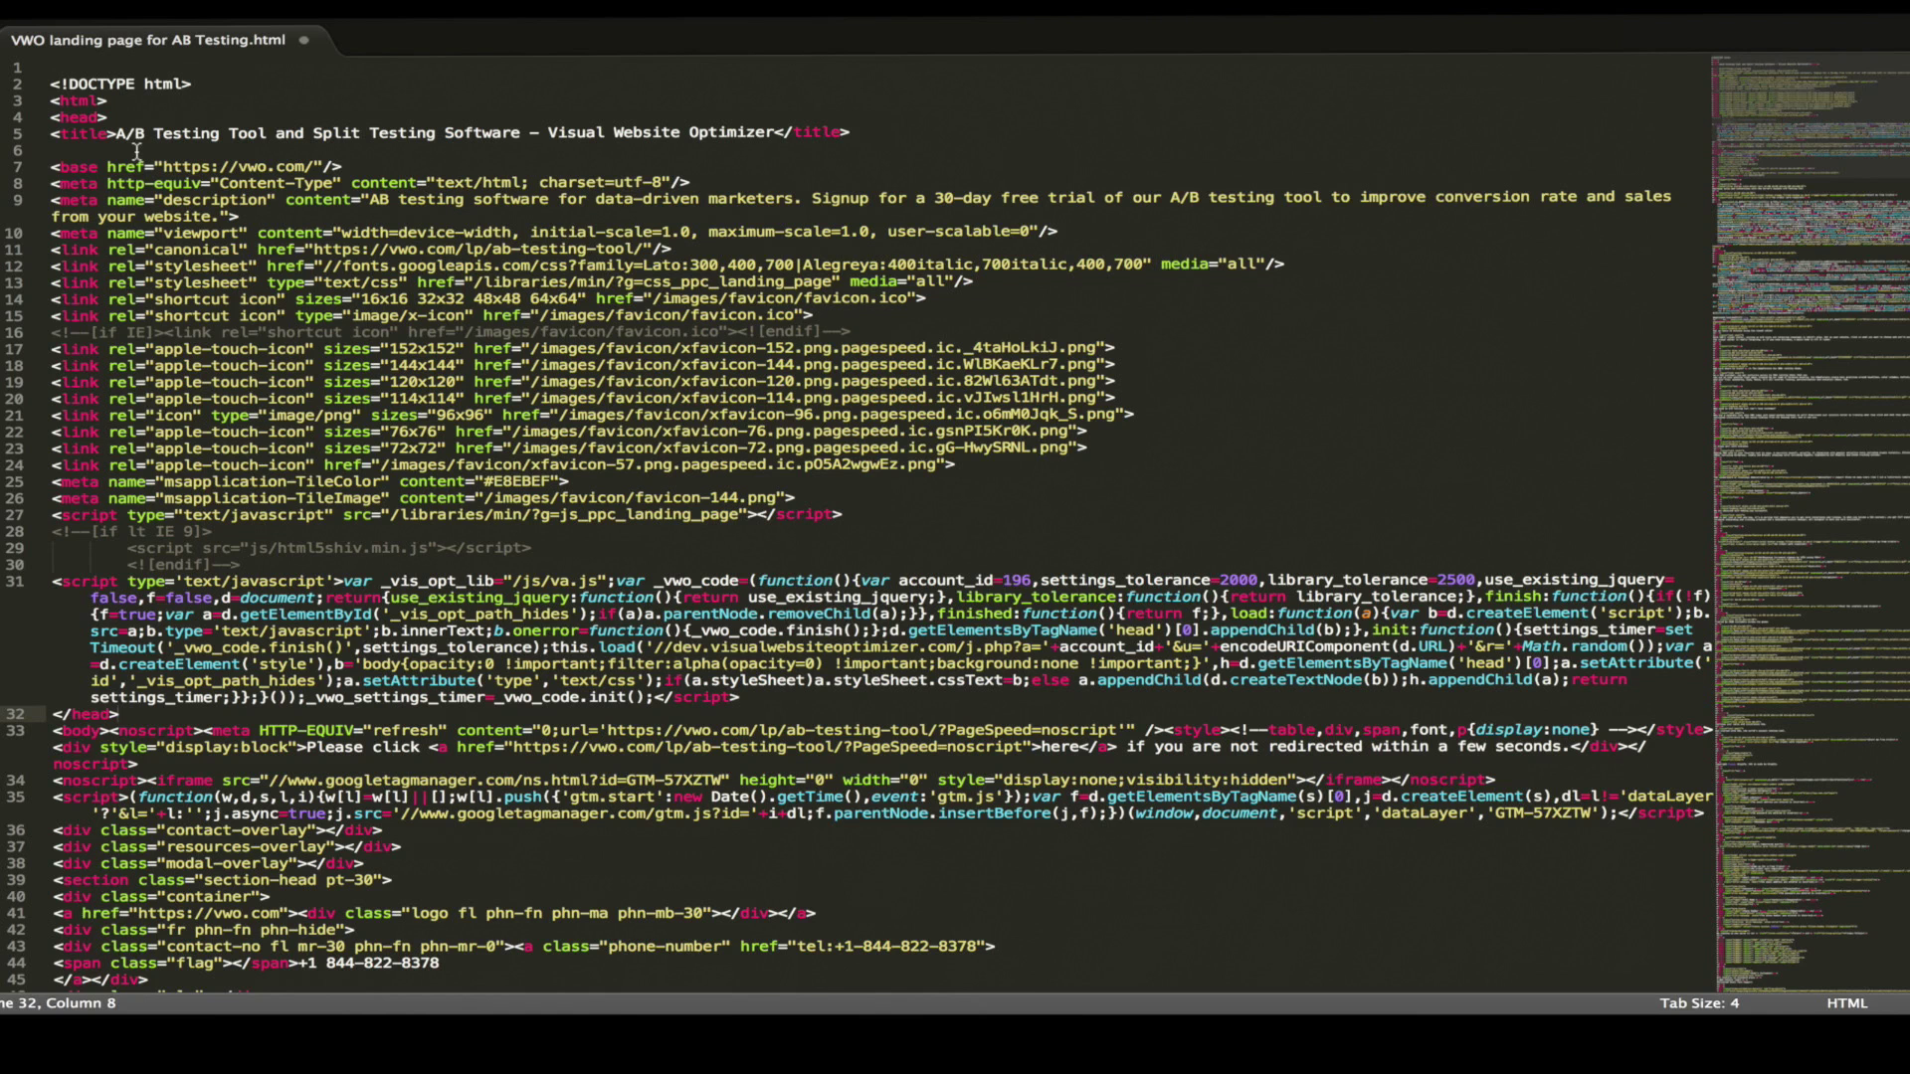
left_click_drag(110, 118, 43, 118)
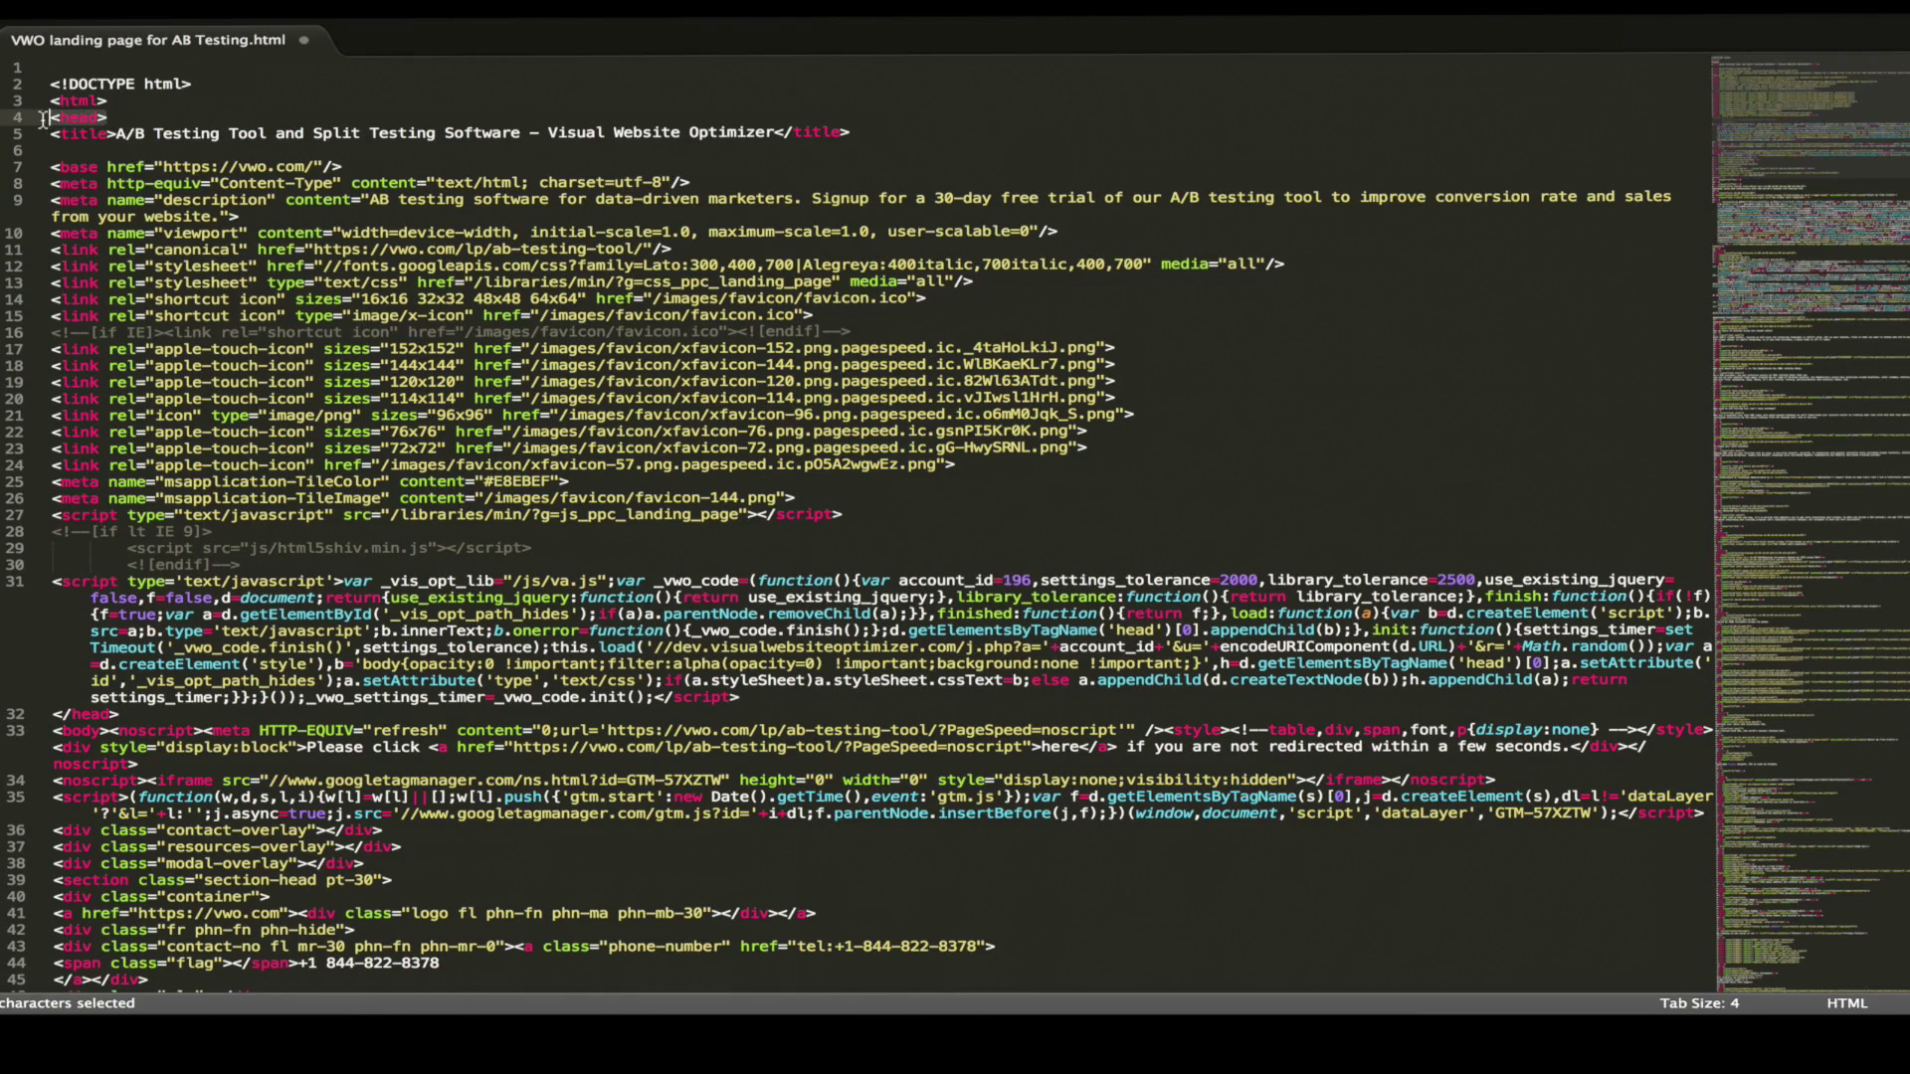
left_click_drag(119, 715, 40, 715)
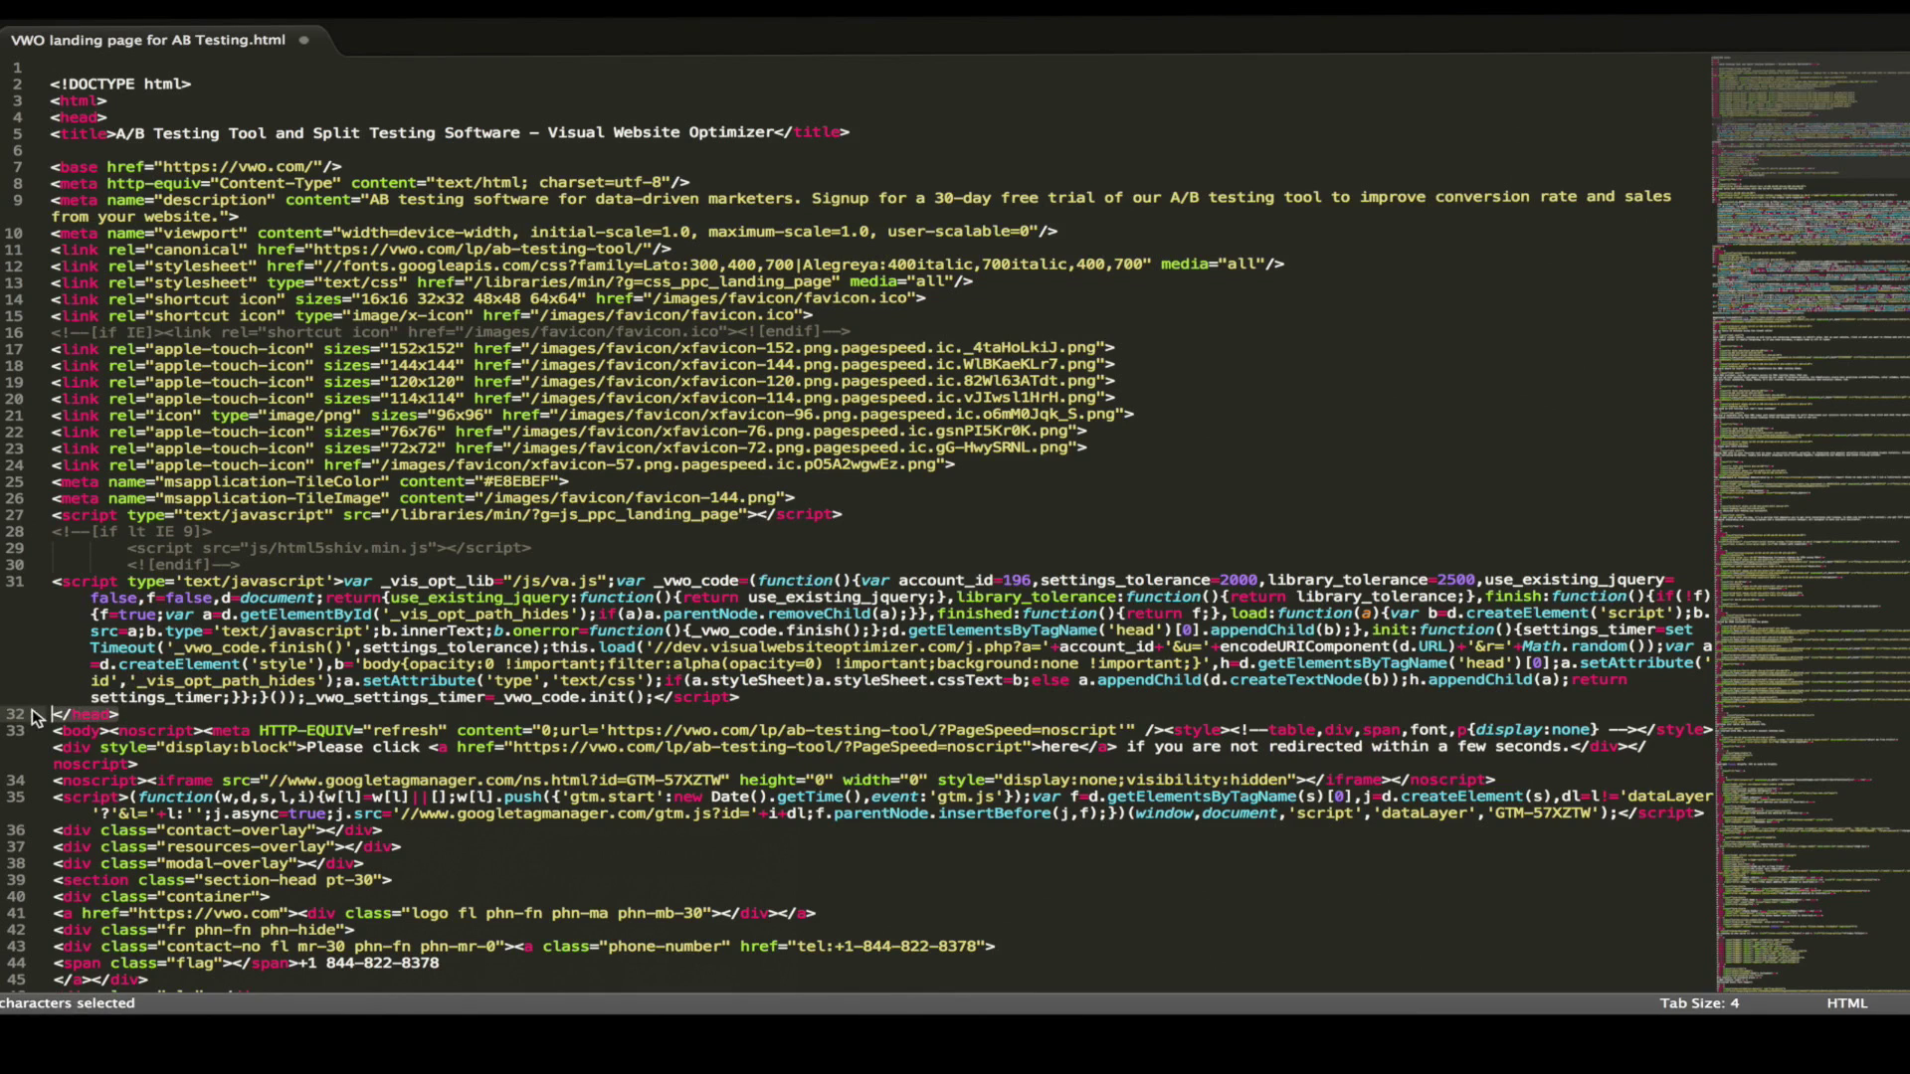
left_click(73, 151)
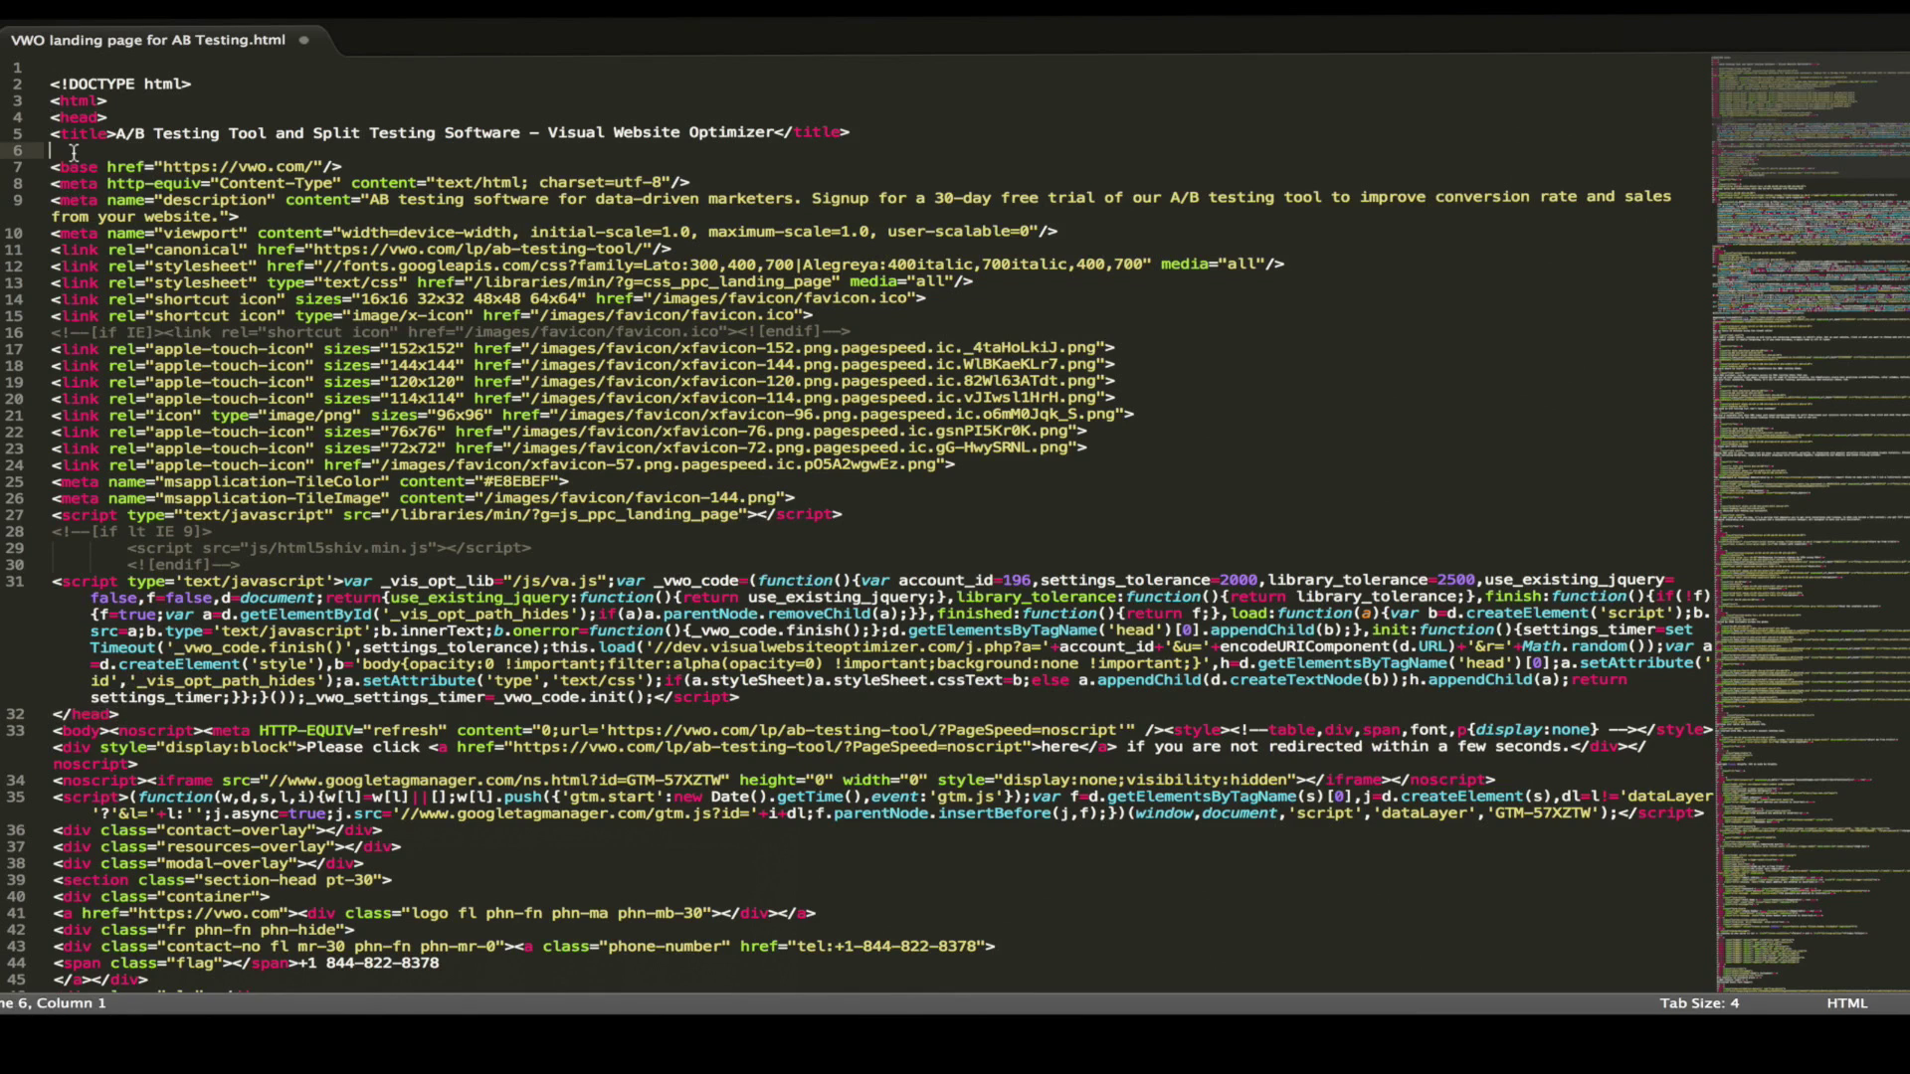
key("ctrl+v")
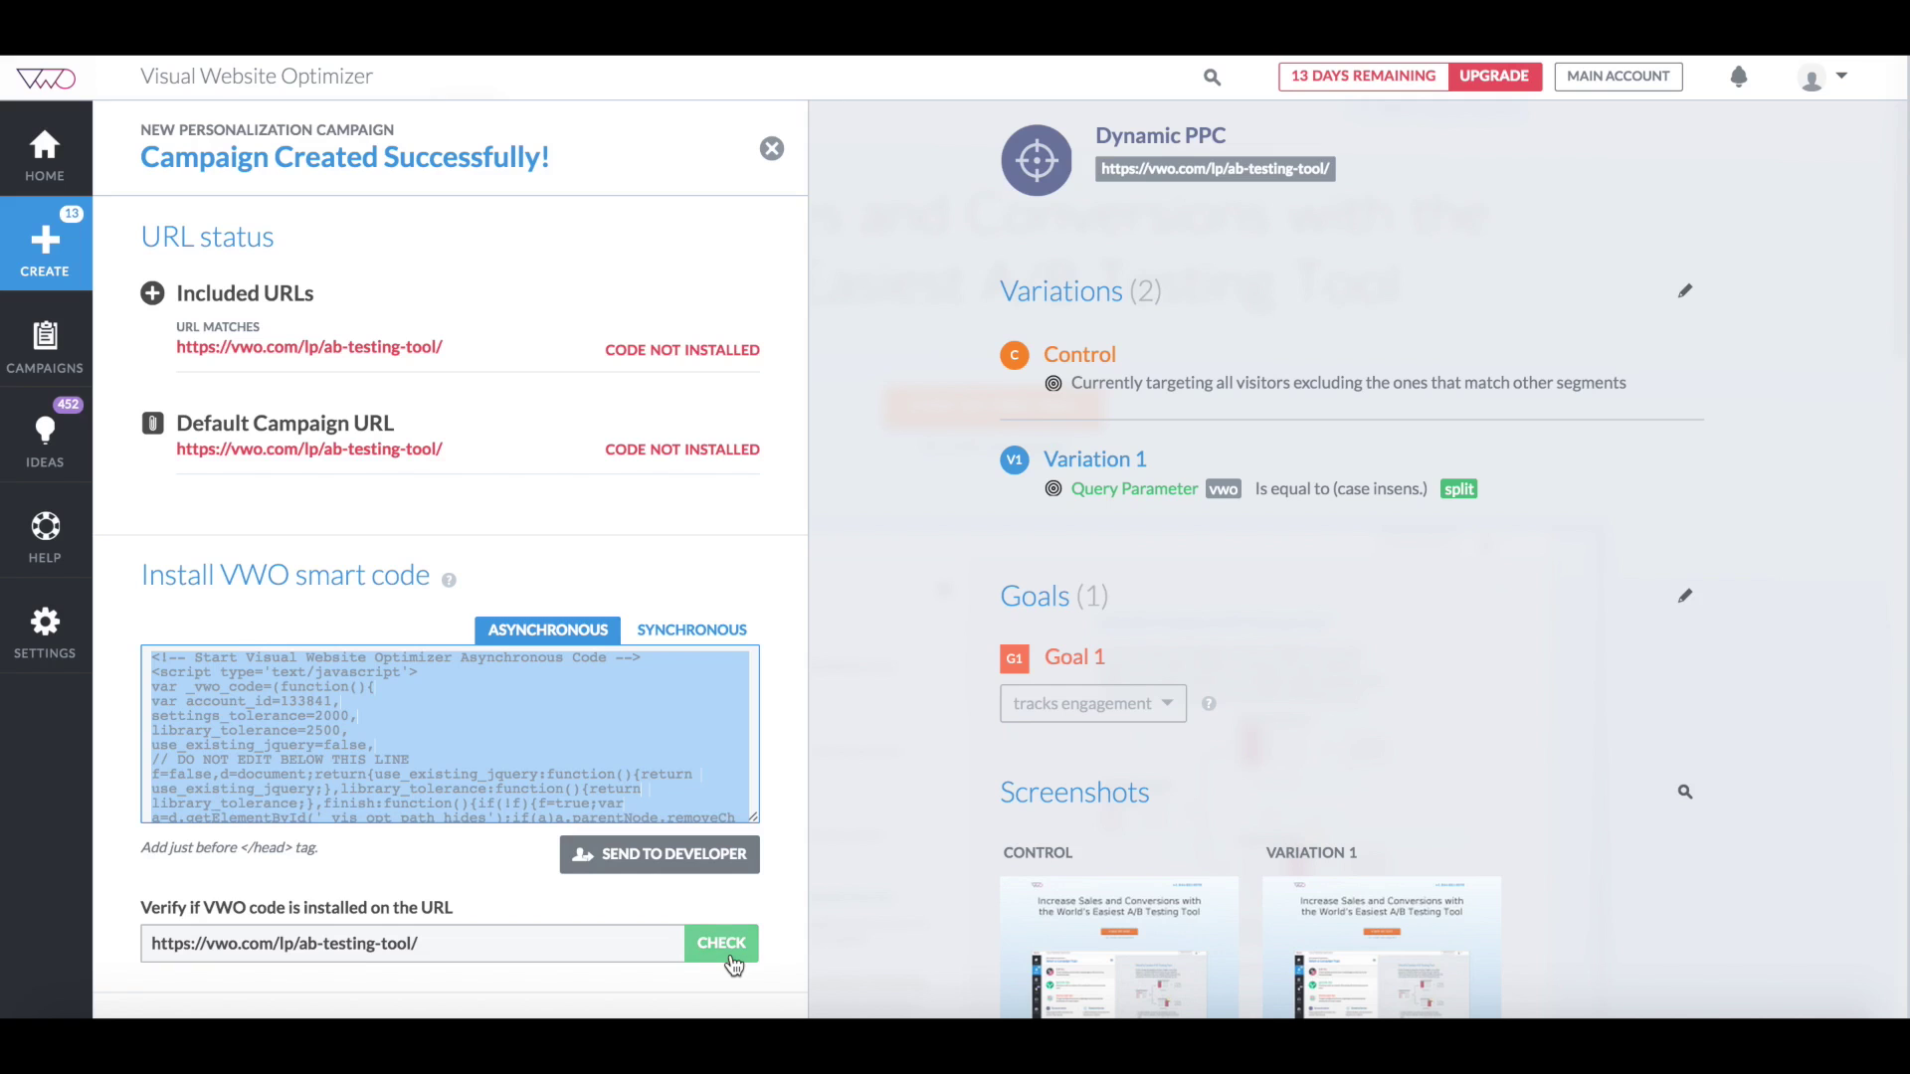
Step: Verify the smart code installation, start Dynamic PPC, and view it in the campaigns list
left_click(726, 945)
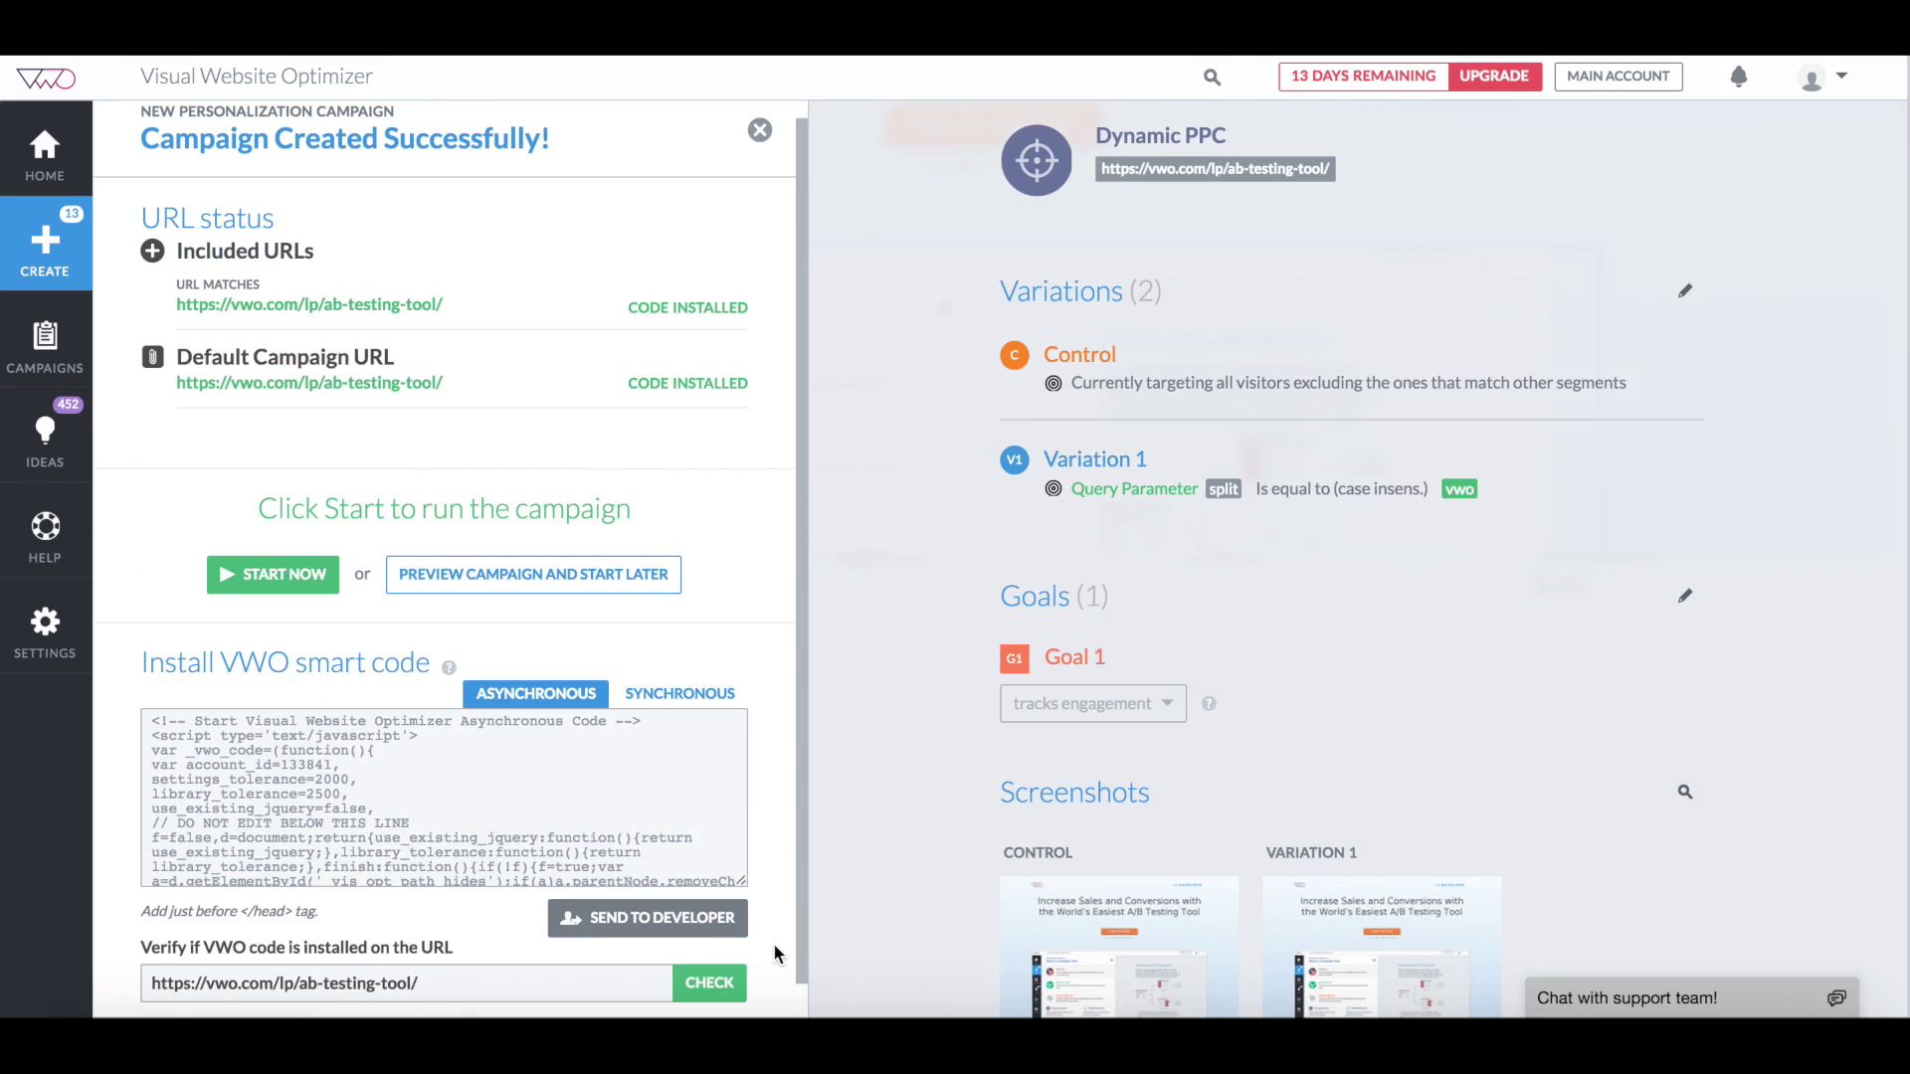
left_click(297, 579)
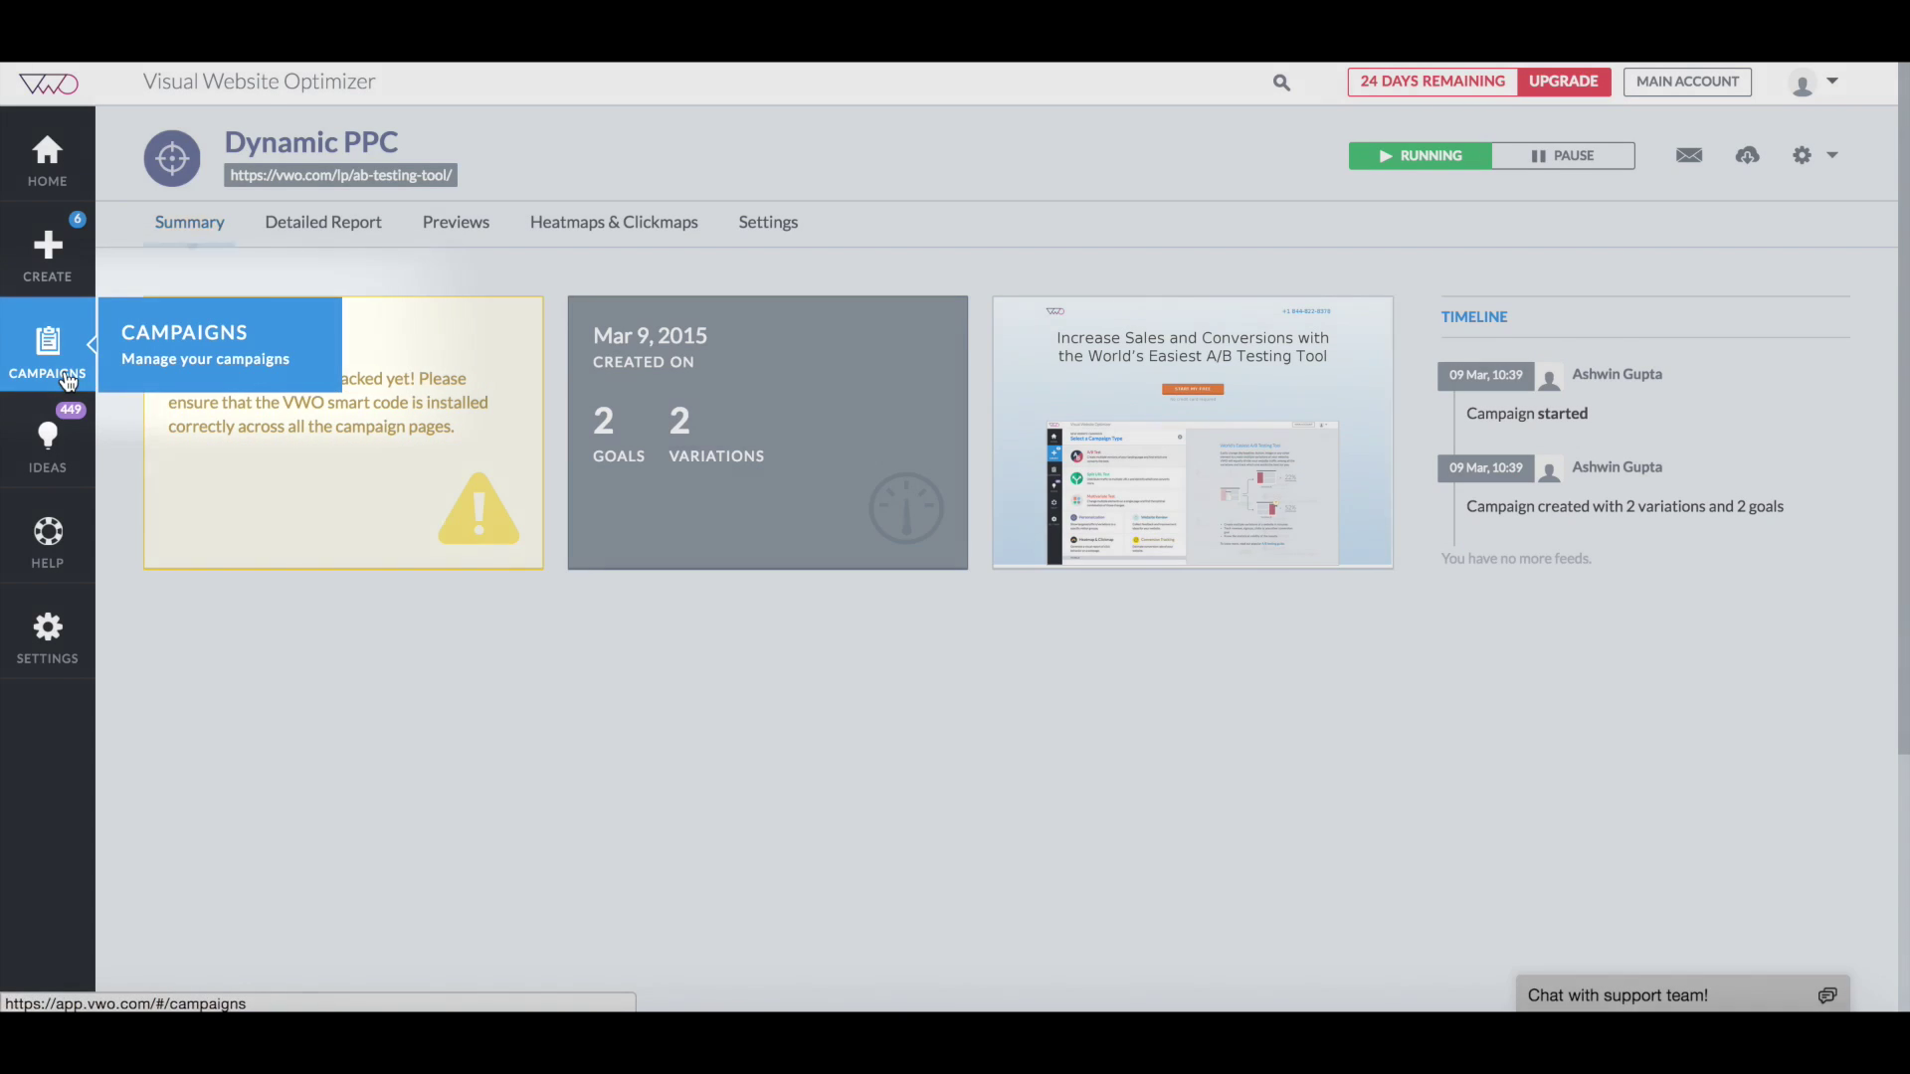
left_click(68, 381)
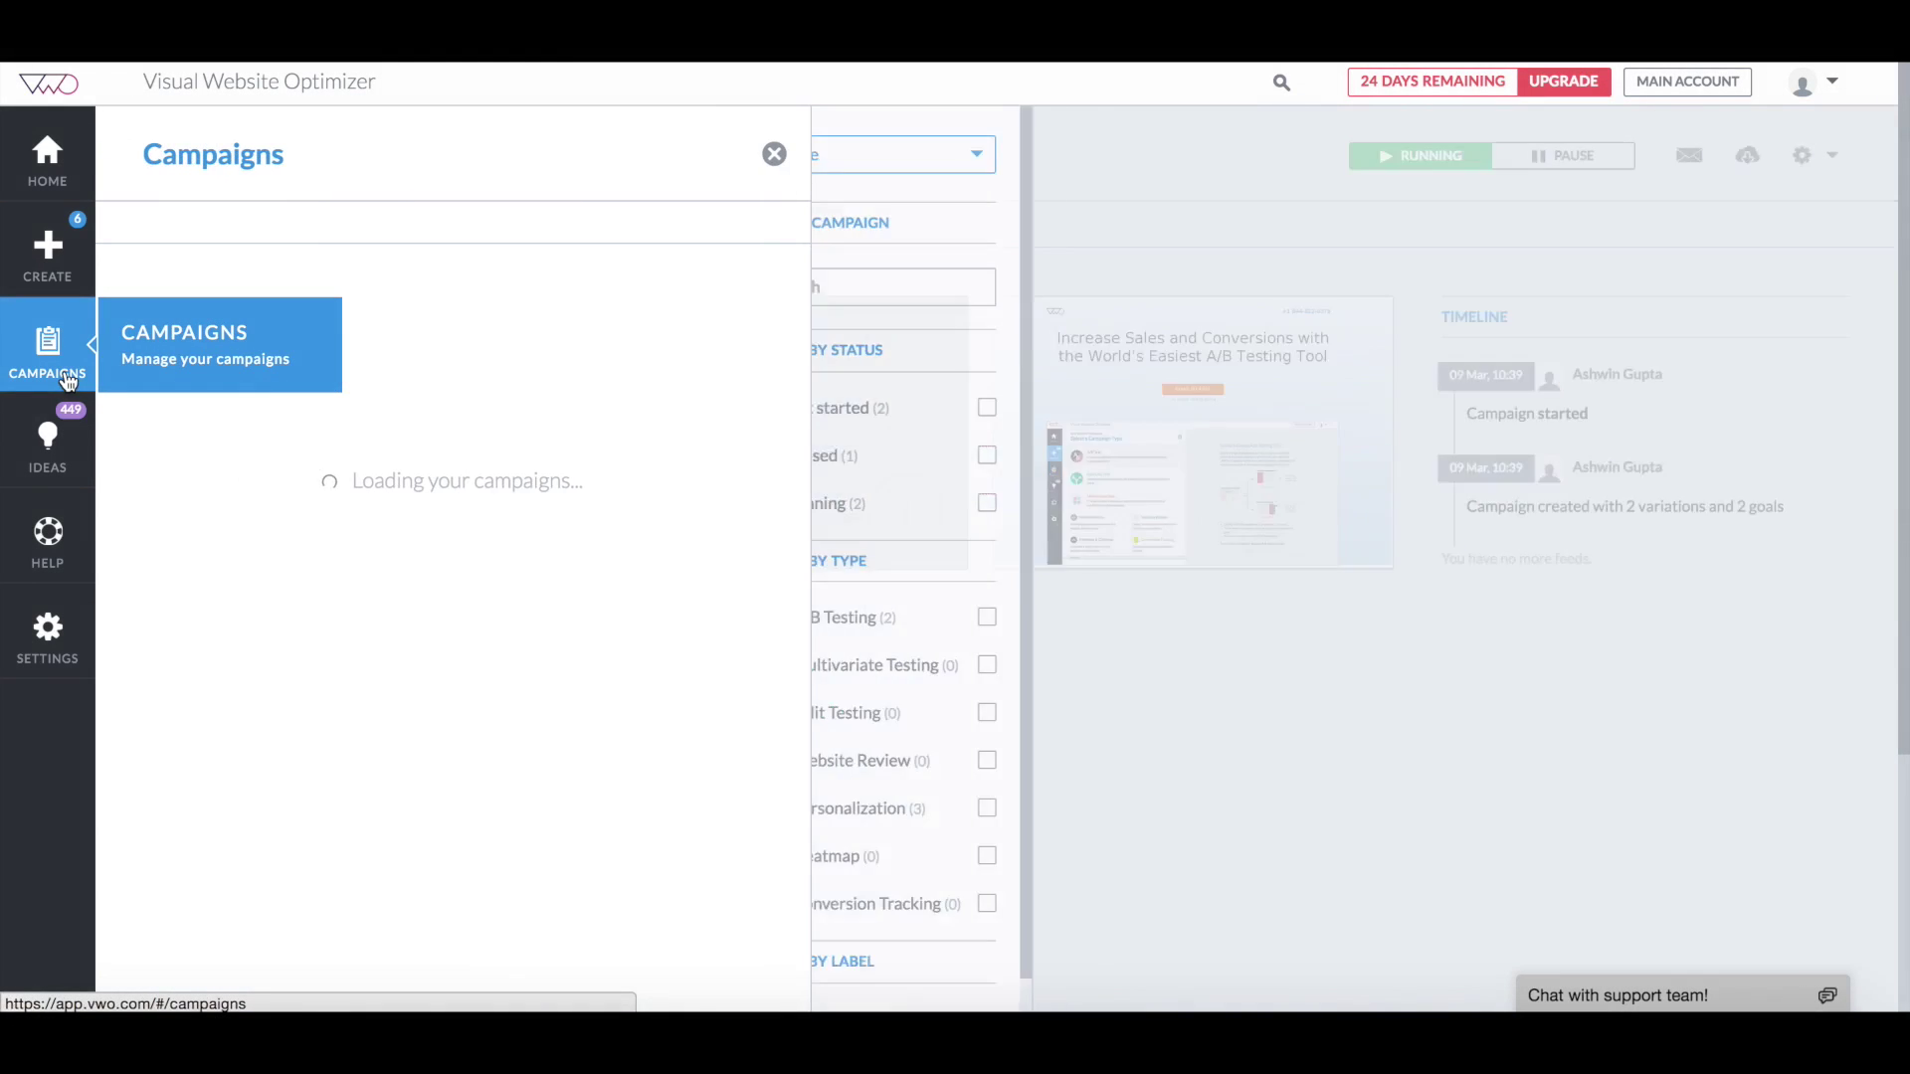